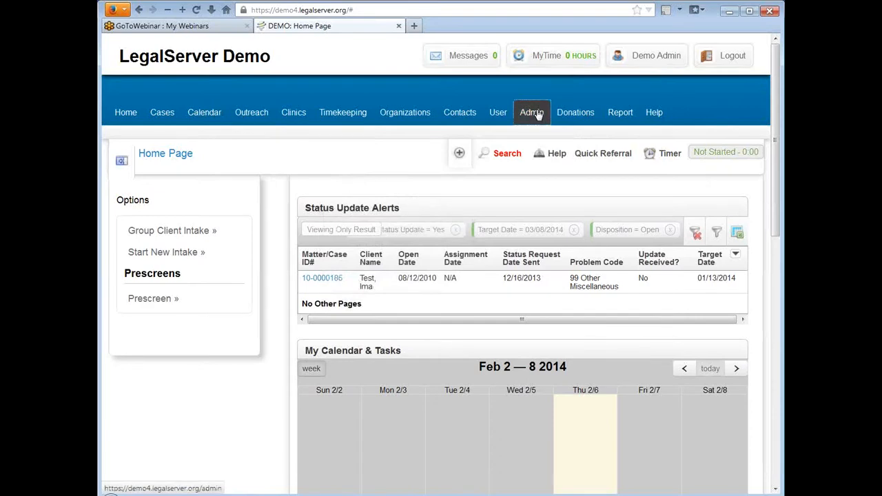
Open the Administration area and search its admin options for 'proces'.
{"action": "left_click", "coordinate": [536, 114]}
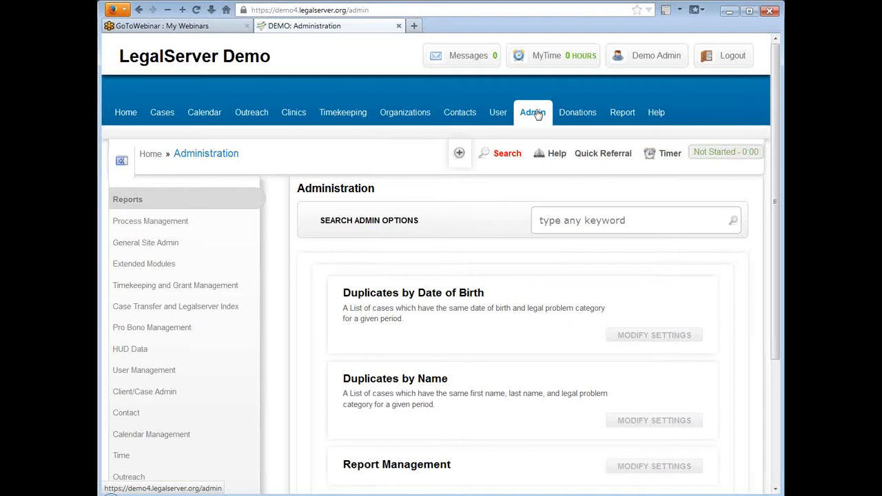
{"action": "left_click", "coordinate": [594, 226]}
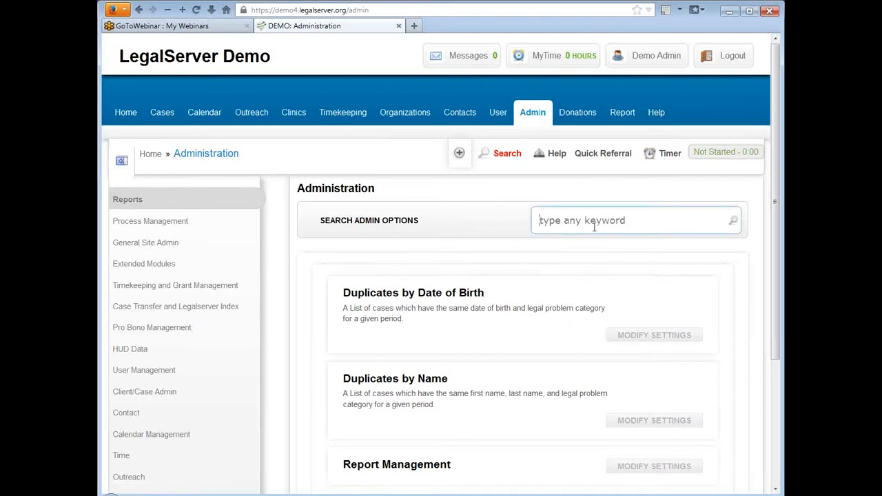
{"action": "type", "text": "proce"}
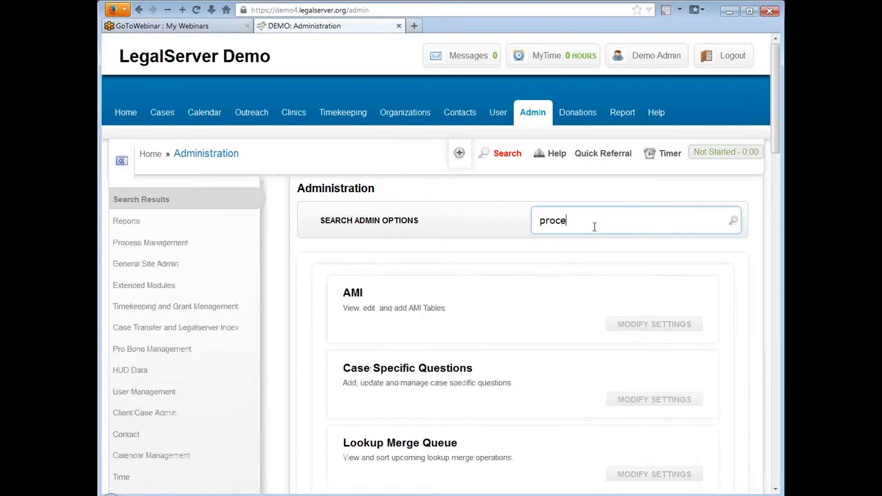
{"action": "type", "text": "s"}
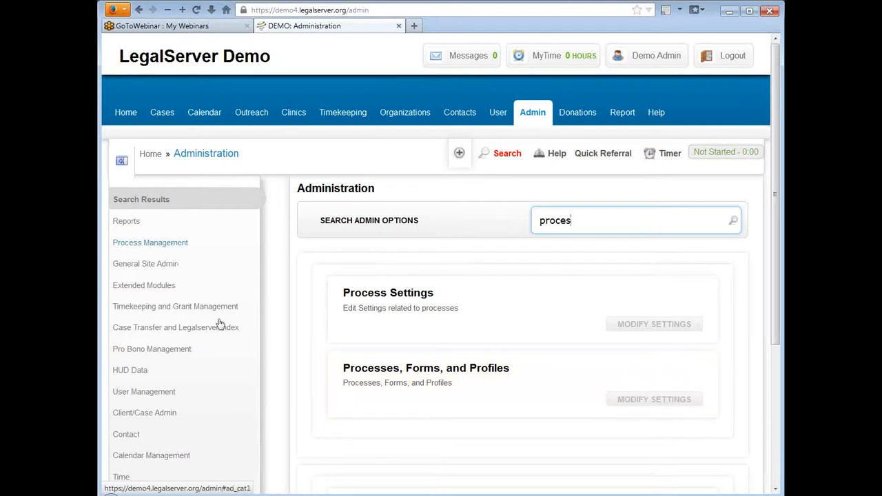
Open Processes, Forms, and Profiles and expand the Forms and Processes for Module dropdown.
{"action": "left_click", "coordinate": [434, 373]}
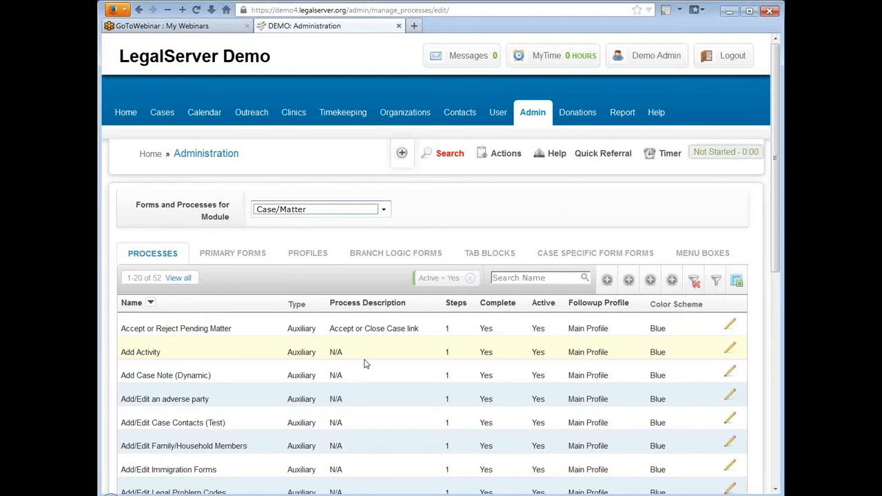
{"action": "left_click", "coordinate": [384, 211]}
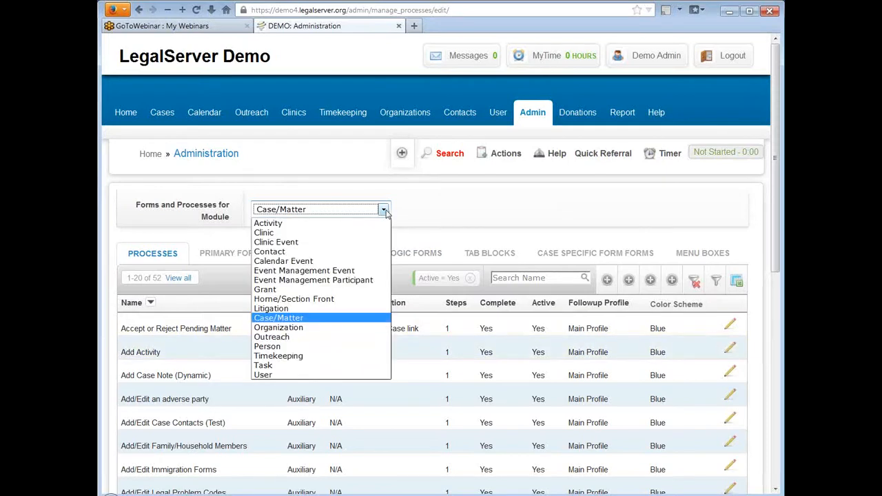
Choose Timekeeping as the module whose forms and processes are listed.
{"action": "left_click", "coordinate": [353, 356]}
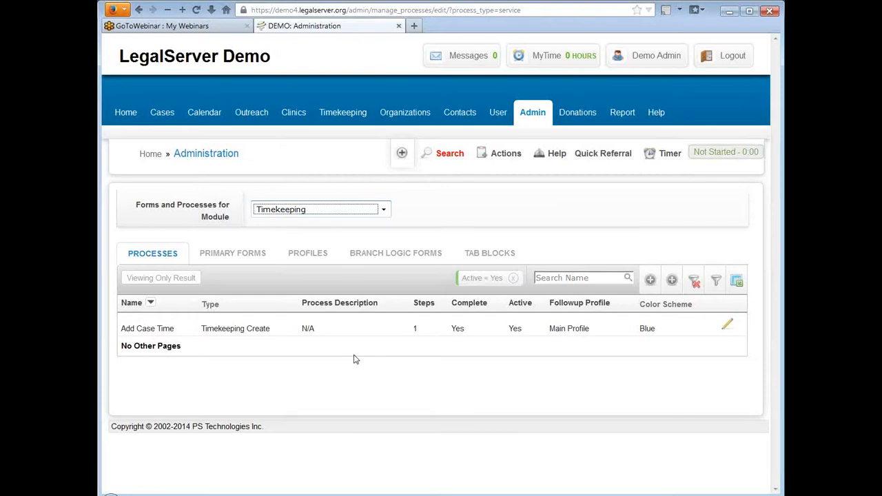
{"action": "left_click", "coordinate": [510, 158]}
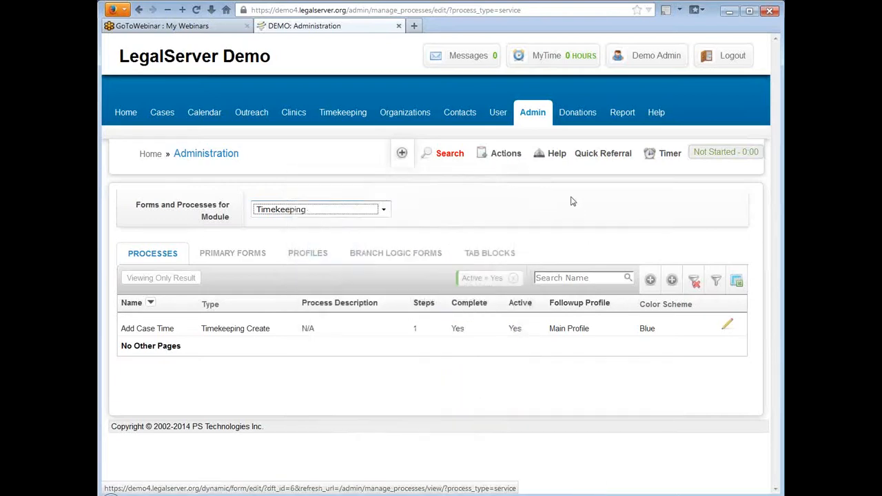
{"action": "left_click", "coordinate": [383, 209]}
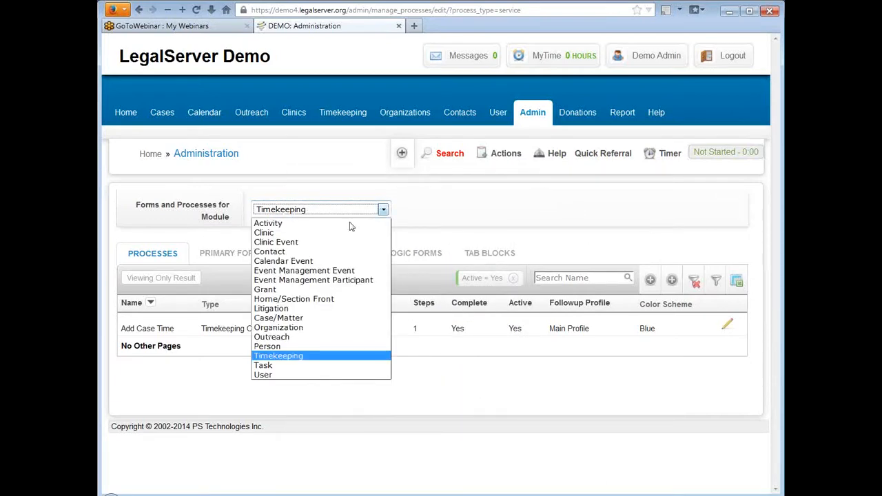
Select Case/Matter as the module and check the Actions menu's new items.
{"action": "left_click", "coordinate": [329, 318]}
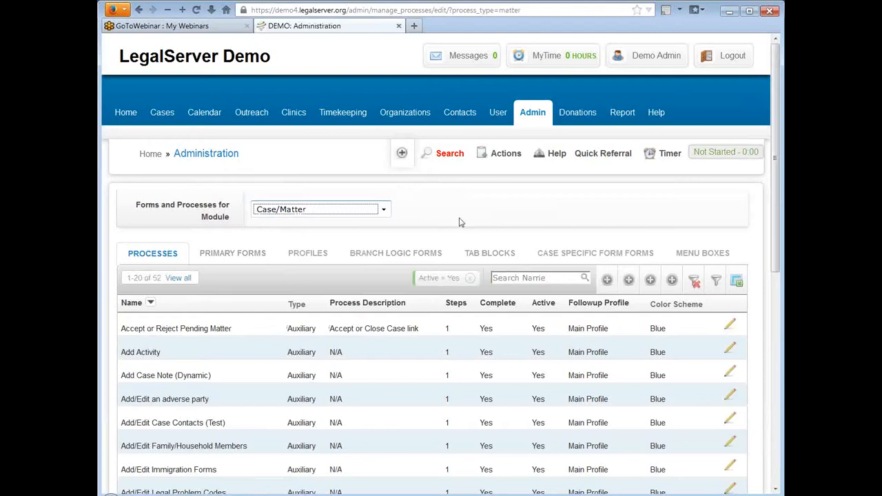
{"action": "left_click", "coordinate": [508, 159]}
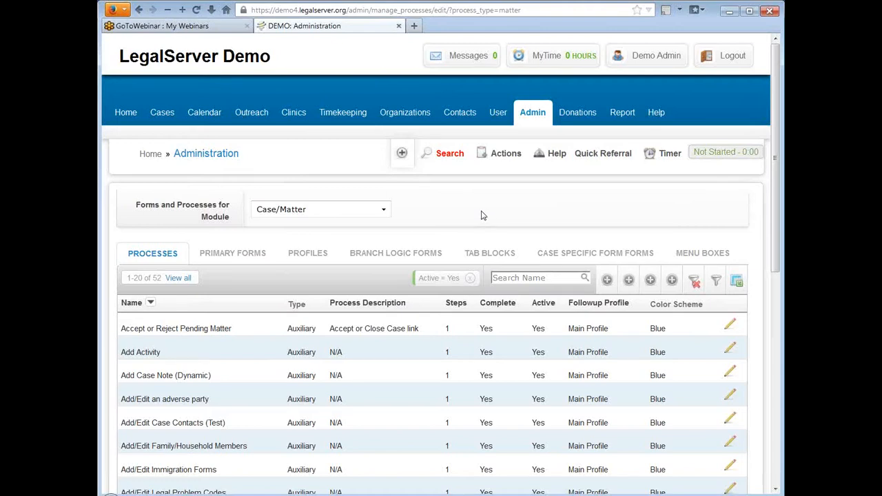
Choose New Auxiliary Form from the Actions menu.
{"action": "left_click", "coordinate": [513, 156]}
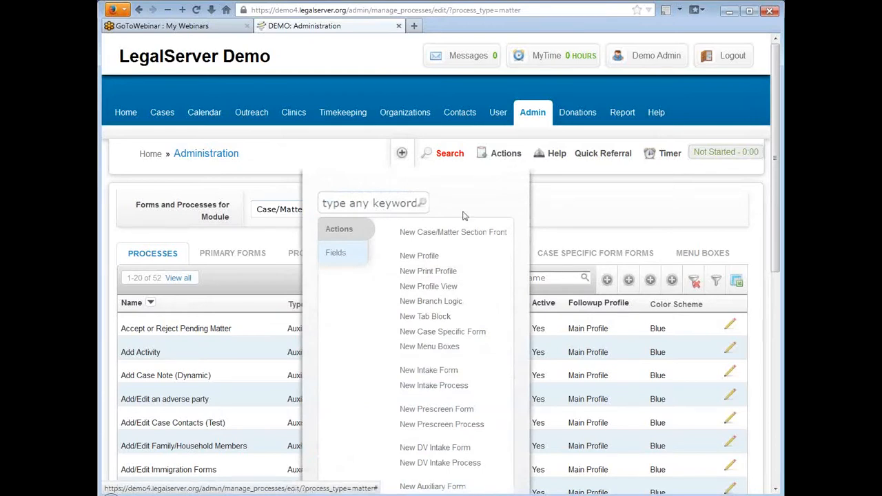
{"action": "scroll", "coordinate": [453, 267], "scroll_direction": "down", "scroll_amount": 2}
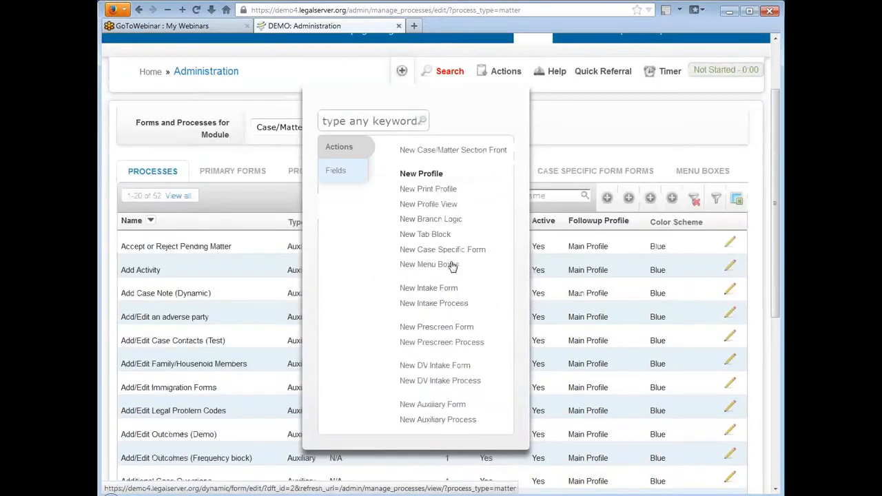
{"action": "left_click", "coordinate": [439, 410]}
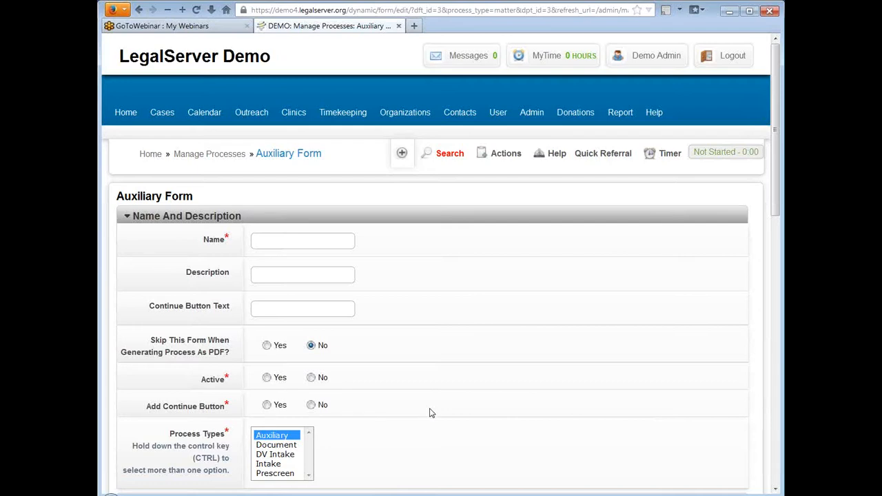
{"action": "scroll", "coordinate": [465, 195], "scroll_direction": "down", "scroll_amount": 2}
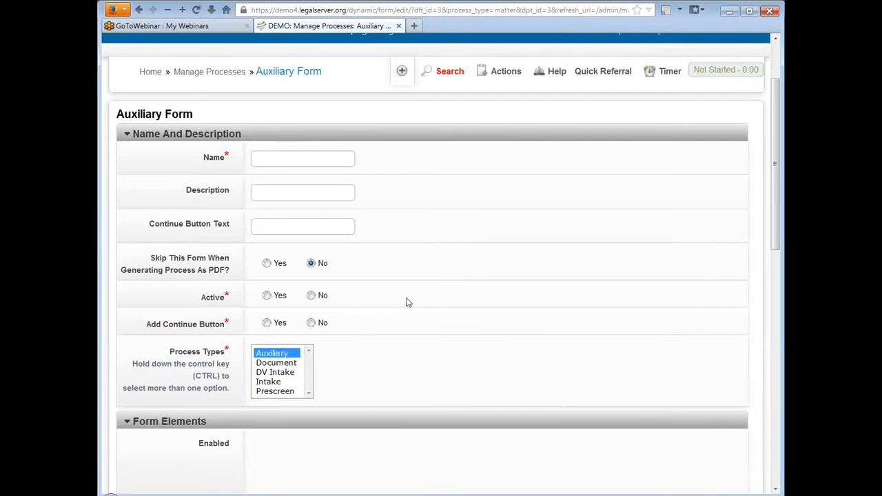
{"action": "left_click", "coordinate": [264, 160]}
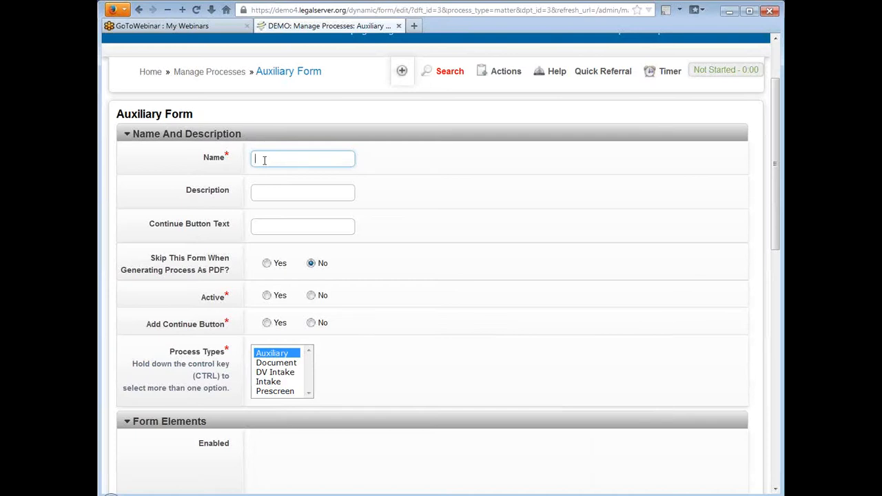
{"action": "left_click", "coordinate": [326, 196]}
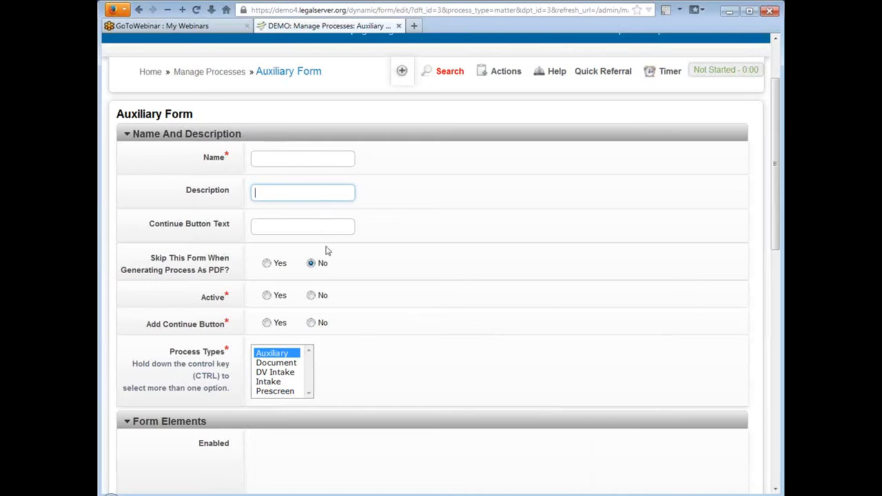
{"action": "left_click", "coordinate": [327, 228]}
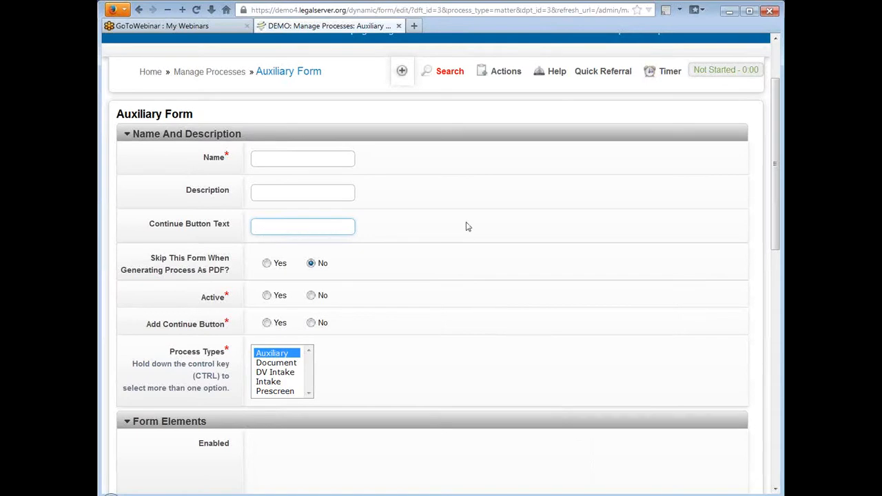
{"action": "scroll", "coordinate": [463, 195], "scroll_direction": "down", "scroll_amount": 2}
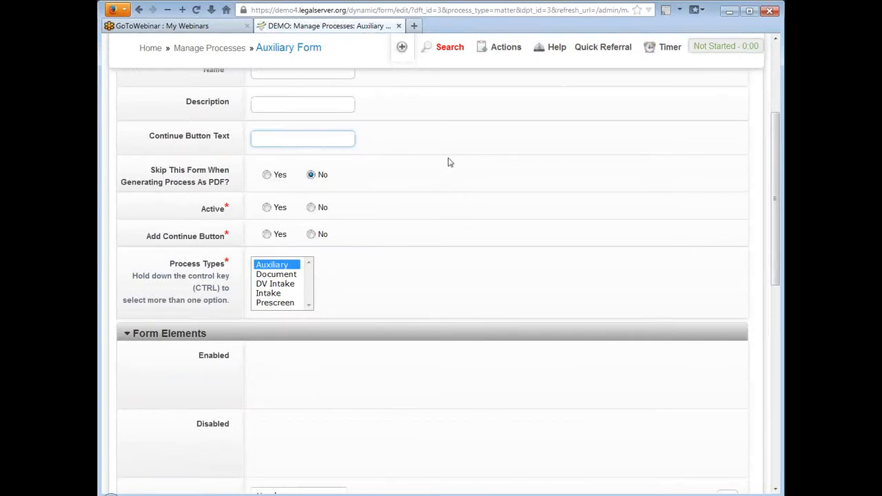
{"action": "scroll", "coordinate": [448, 162], "scroll_direction": "down", "scroll_amount": 2}
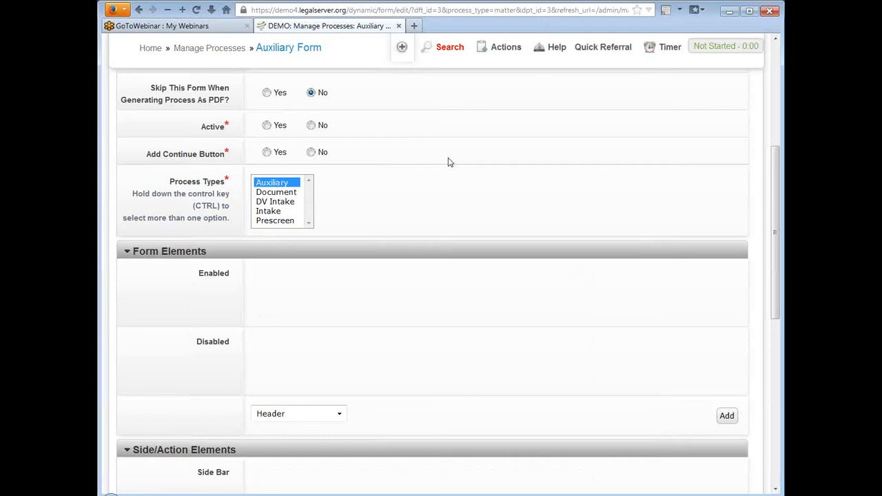
{"action": "scroll", "coordinate": [447, 165], "scroll_direction": "up", "scroll_amount": 2}
{"action": "scroll", "coordinate": [446, 167], "scroll_direction": "up", "scroll_amount": 2}
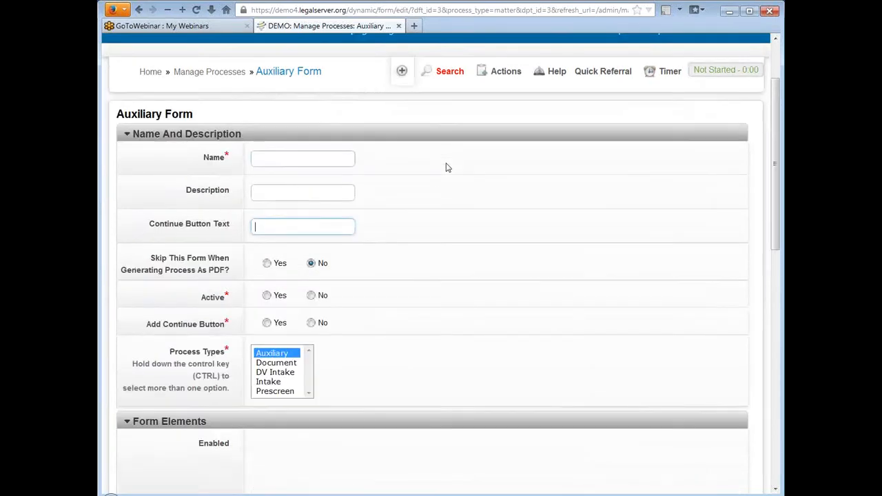
{"action": "scroll", "coordinate": [447, 168], "scroll_direction": "down", "scroll_amount": 2}
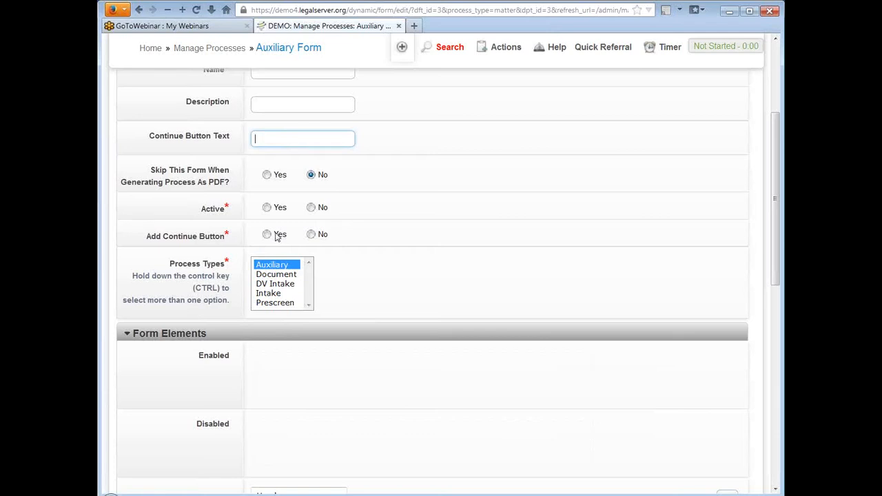
Tick and then untick Intake as a process type, leaving it unselected.
{"action": "scroll", "coordinate": [547, 189], "scroll_direction": "down", "scroll_amount": 2}
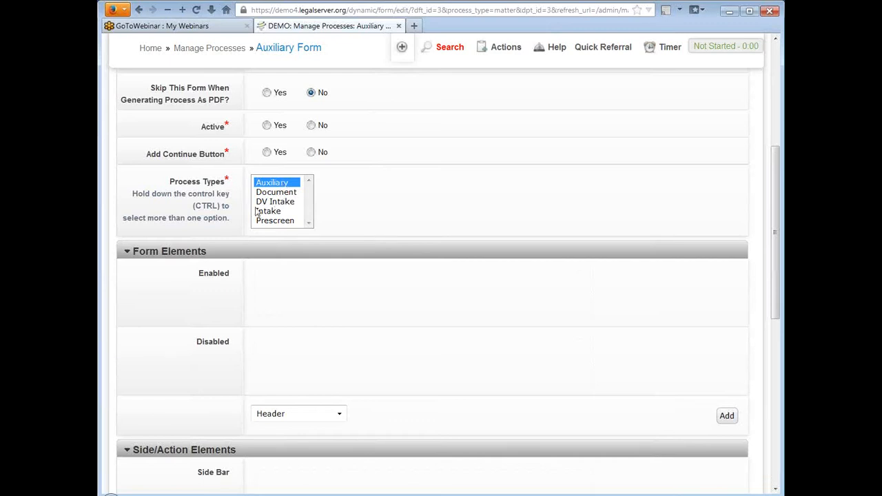
{"action": "left_click", "coordinate": [275, 211], "text": "ctrl"}
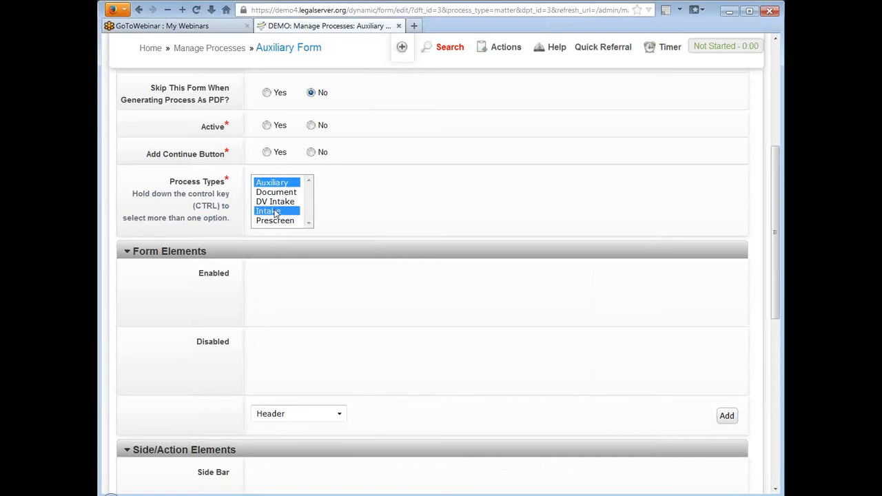
{"action": "left_click", "coordinate": [275, 211], "text": "ctrl"}
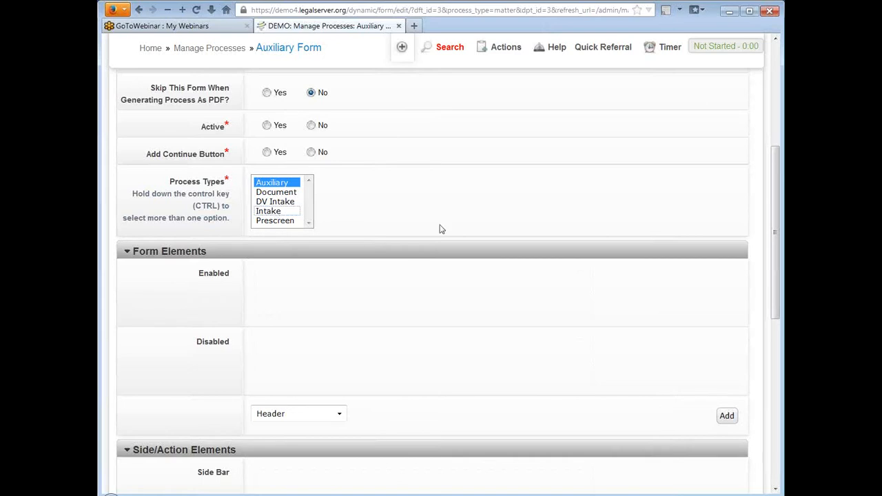
Collapse the Side/Action Elements section and submit the blank form with Continue.
{"action": "scroll", "coordinate": [553, 192], "scroll_direction": "down", "scroll_amount": 3}
{"action": "scroll", "coordinate": [403, 191], "scroll_direction": "down", "scroll_amount": 2}
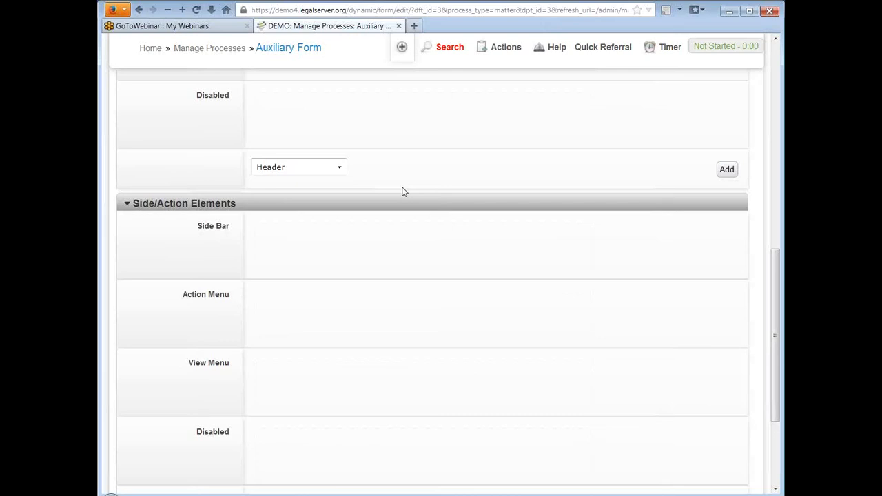
{"action": "scroll", "coordinate": [404, 192], "scroll_direction": "down", "scroll_amount": 2}
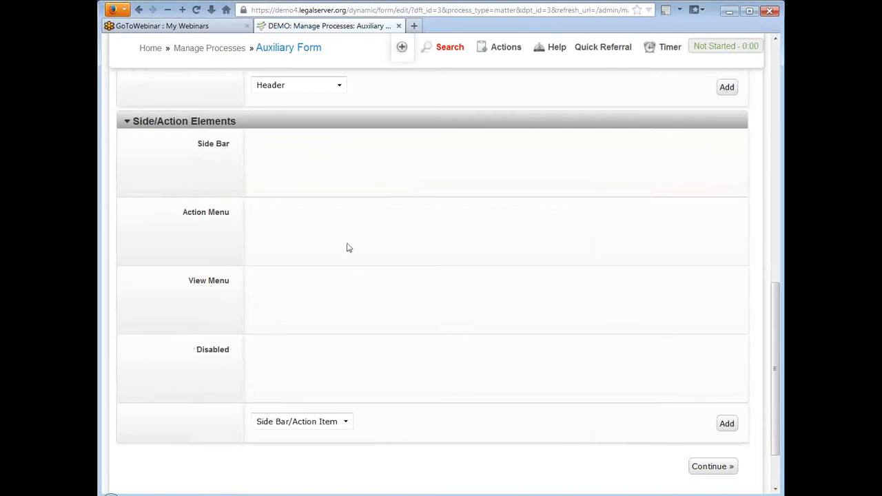
{"action": "left_click", "coordinate": [127, 122]}
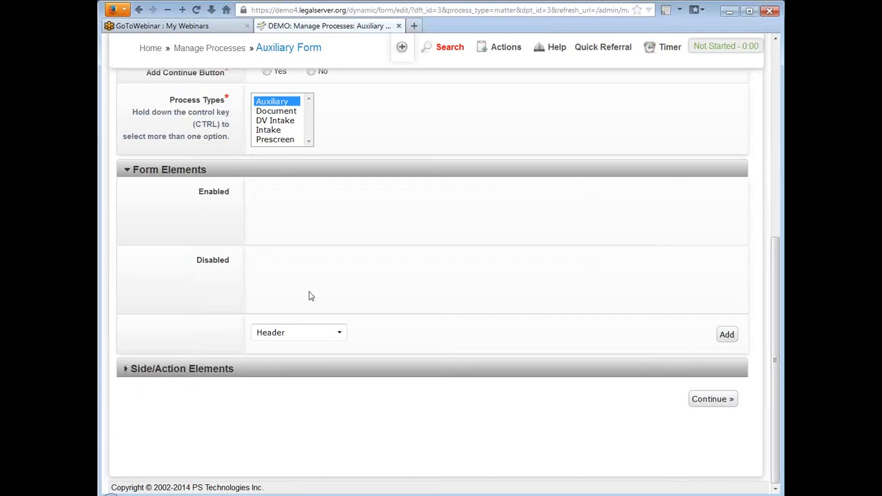
{"action": "left_click", "coordinate": [714, 402]}
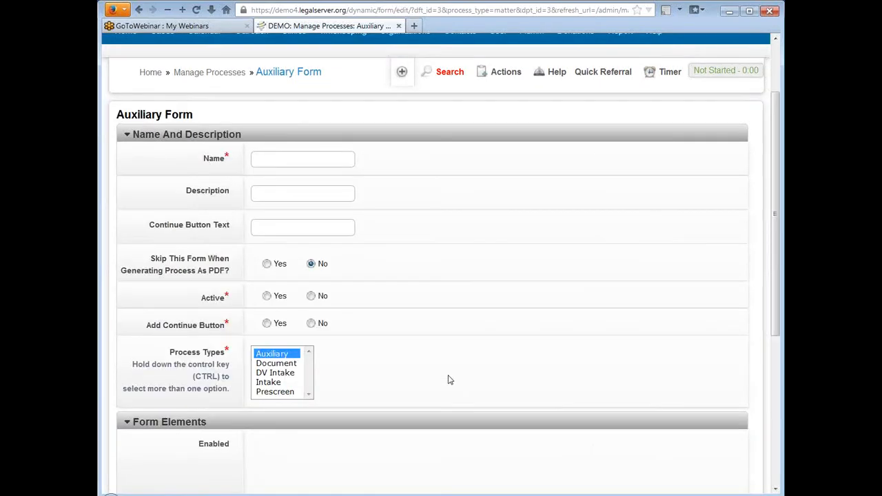
{"action": "scroll", "coordinate": [448, 379], "scroll_direction": "up", "scroll_amount": 2}
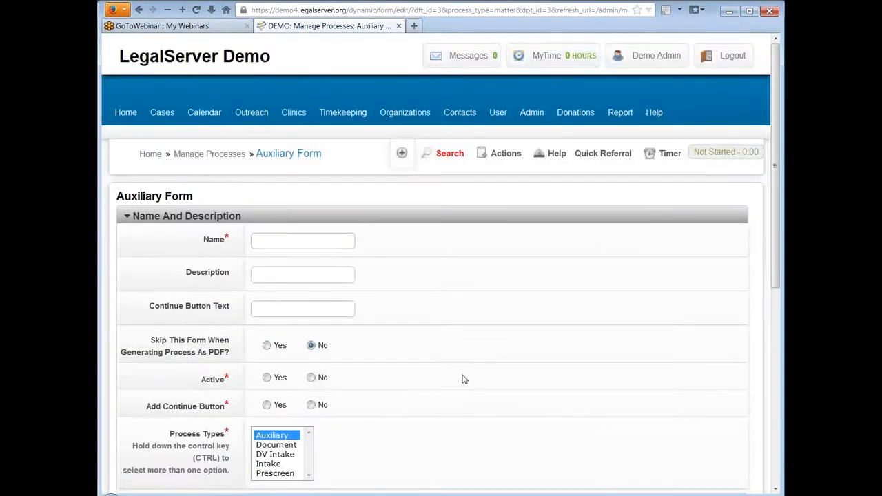
From Manage Processes, list all 91 primary forms and edit Auxiliary Form (Training).
{"action": "left_click", "coordinate": [222, 158]}
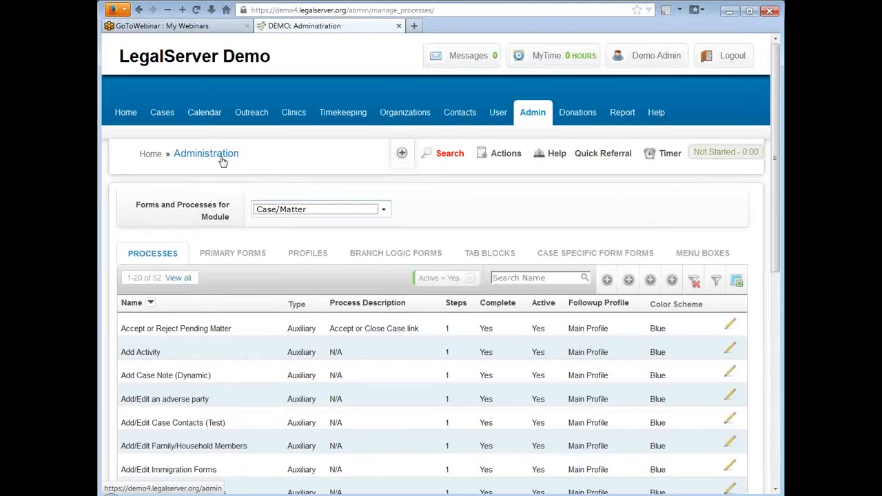
{"action": "scroll", "coordinate": [463, 219], "scroll_direction": "down", "scroll_amount": 2}
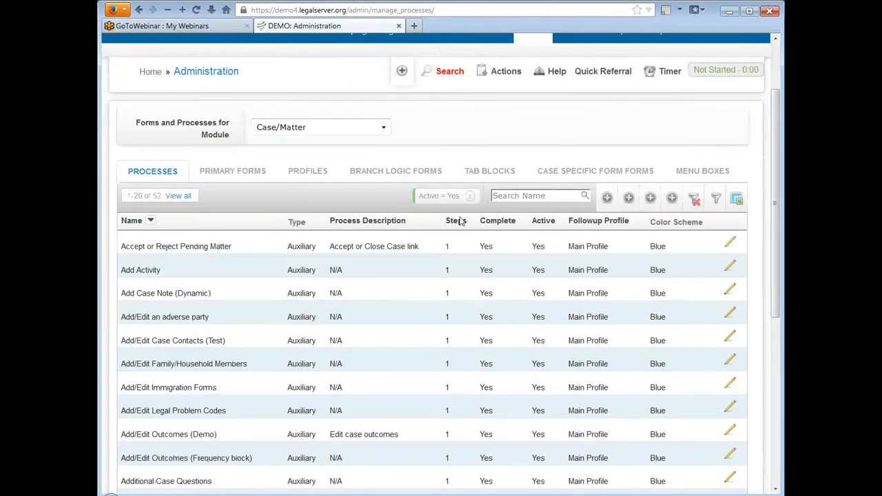
{"action": "left_click", "coordinate": [248, 172]}
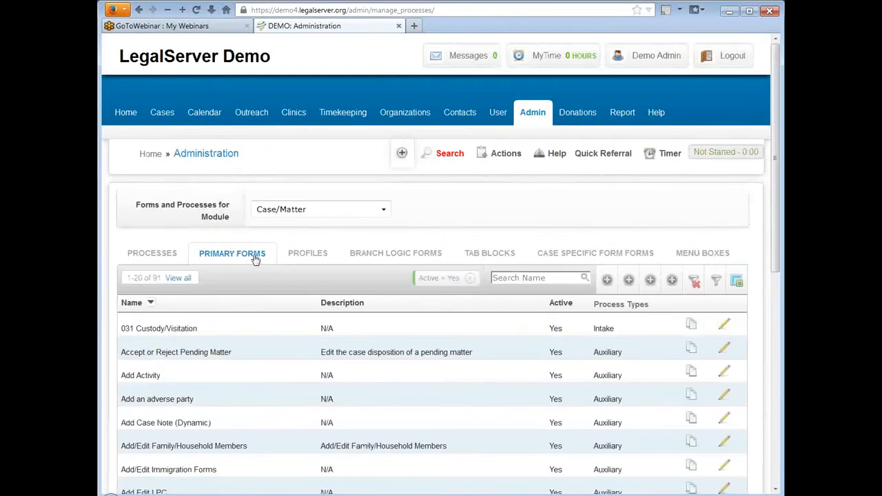
{"action": "scroll", "coordinate": [228, 350], "scroll_direction": "down", "scroll_amount": 2}
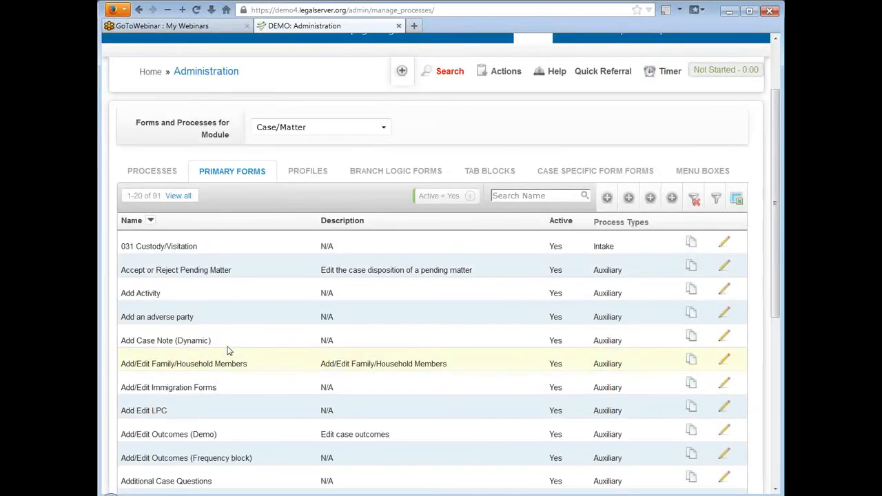
{"action": "scroll", "coordinate": [267, 228], "scroll_direction": "down", "scroll_amount": 4}
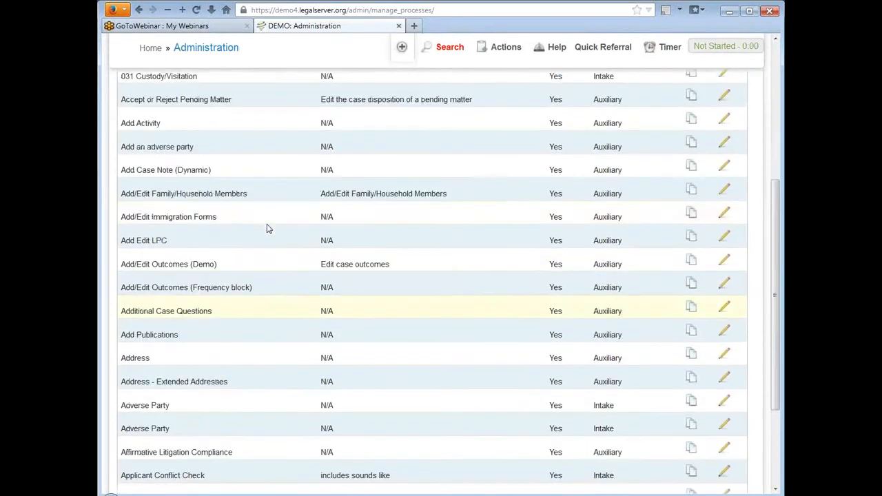
{"action": "scroll", "coordinate": [268, 229], "scroll_direction": "up", "scroll_amount": 4}
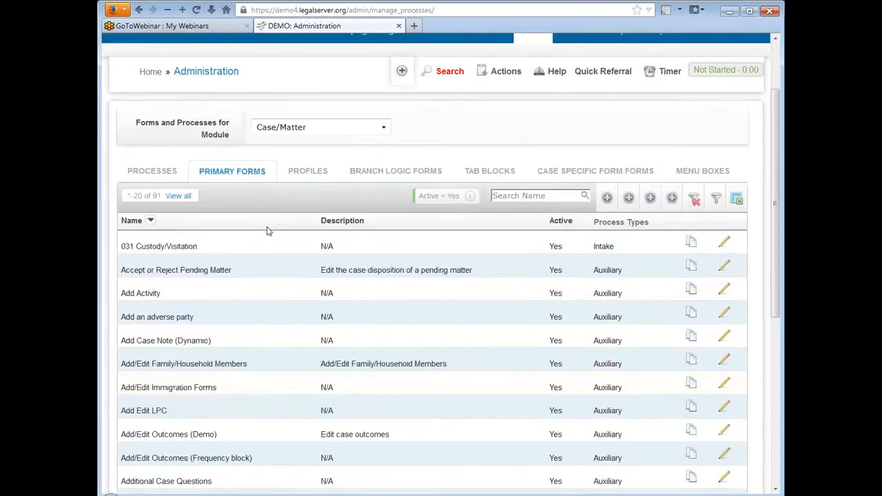
{"action": "left_click", "coordinate": [179, 198]}
{"action": "scroll", "coordinate": [291, 245], "scroll_direction": "down", "scroll_amount": 10}
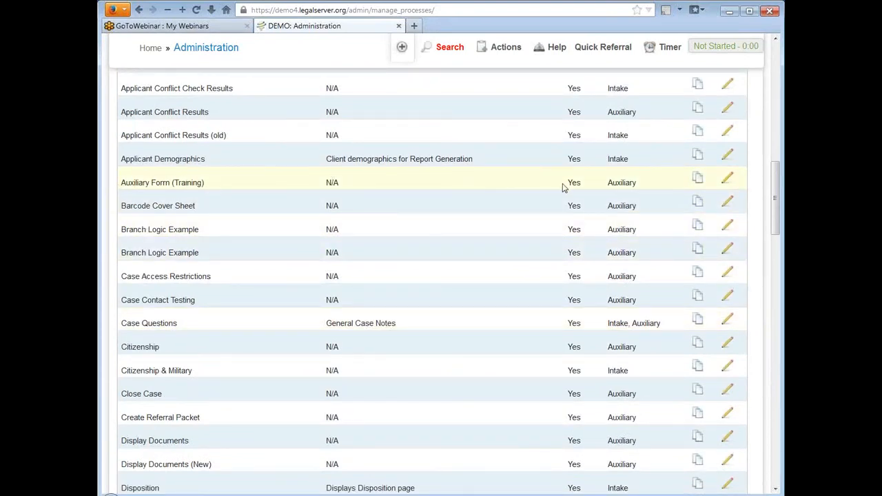
{"action": "left_click", "coordinate": [729, 178]}
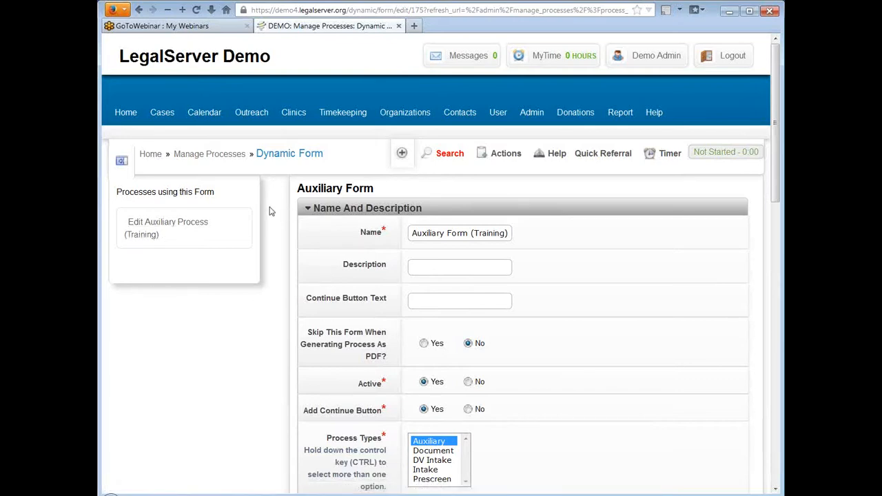
Collapse Name And Description and Side/Action Elements, then open the form's View Log.
{"action": "scroll", "coordinate": [269, 211], "scroll_direction": "down", "scroll_amount": 2}
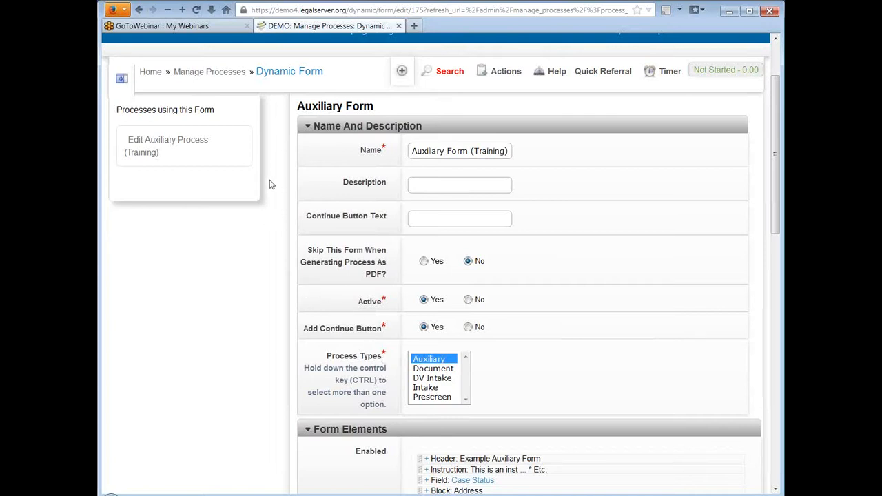
{"action": "left_click", "coordinate": [308, 126]}
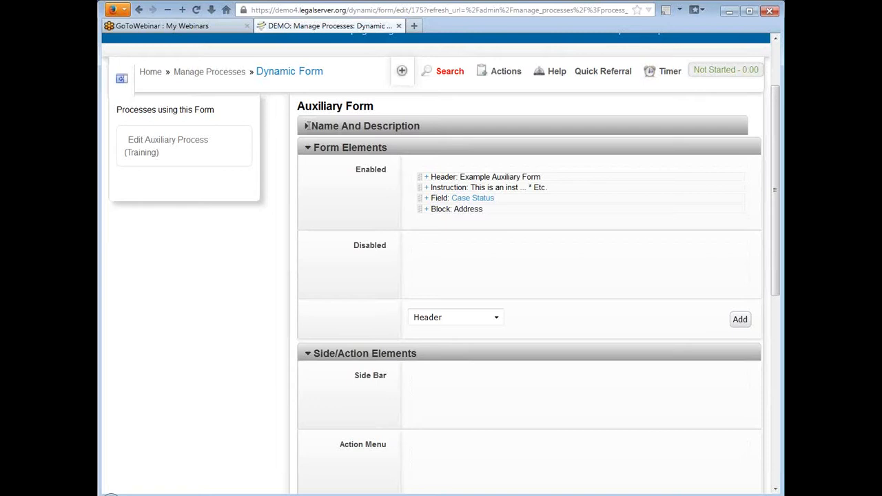
{"action": "left_click", "coordinate": [307, 353]}
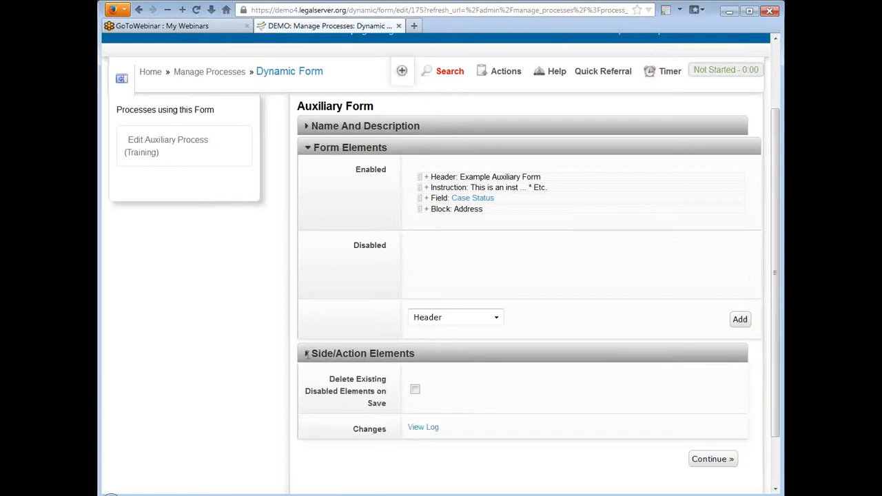
{"action": "scroll", "coordinate": [290, 220], "scroll_direction": "down", "scroll_amount": 2}
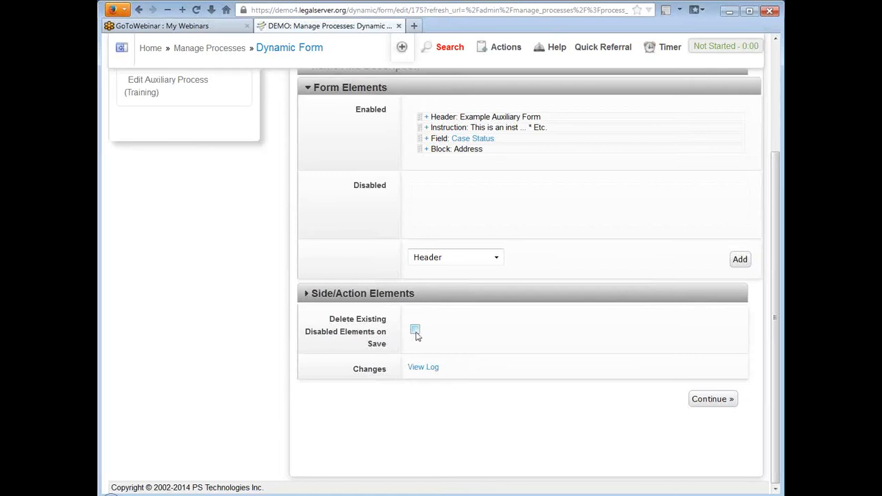
{"action": "left_click", "coordinate": [422, 369]}
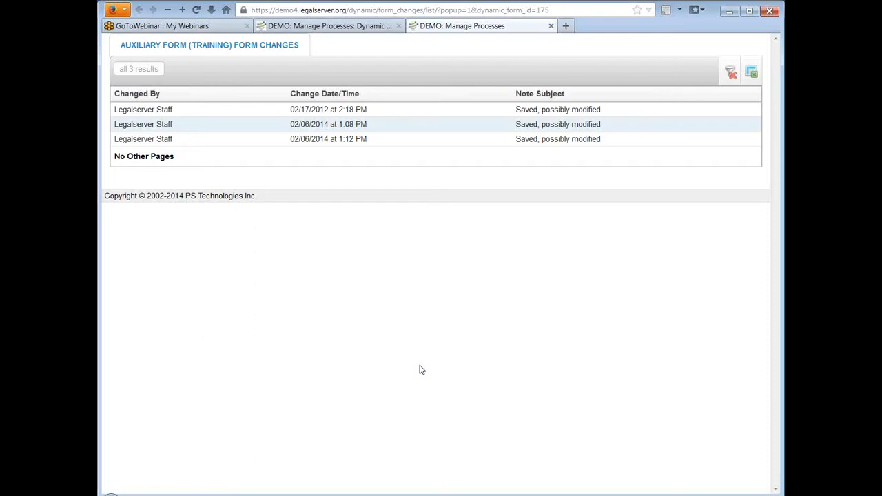
Close the change log tab to return to the Auxiliary Form (Training) editor.
{"action": "left_click", "coordinate": [551, 26]}
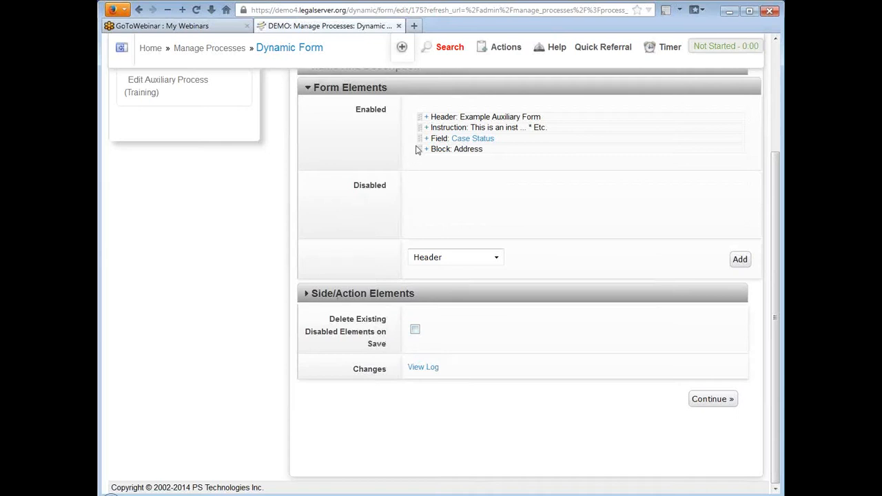
Disable Block: Address, Field: Case Status and Instruction, enable delete-on-save, and save.
{"action": "left_click_drag", "start_coordinate": [421, 150], "coordinate": [418, 207]}
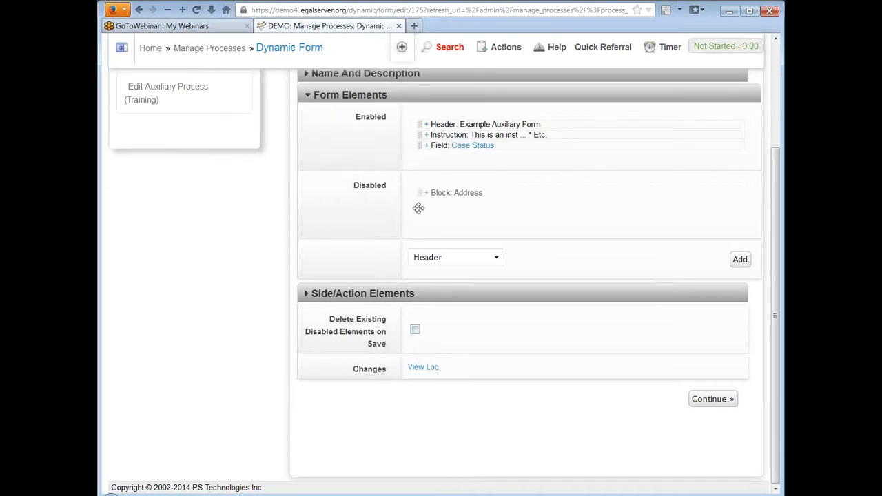
{"action": "left_click_drag", "start_coordinate": [419, 146], "coordinate": [419, 218]}
{"action": "left_click_drag", "start_coordinate": [419, 134], "coordinate": [419, 219]}
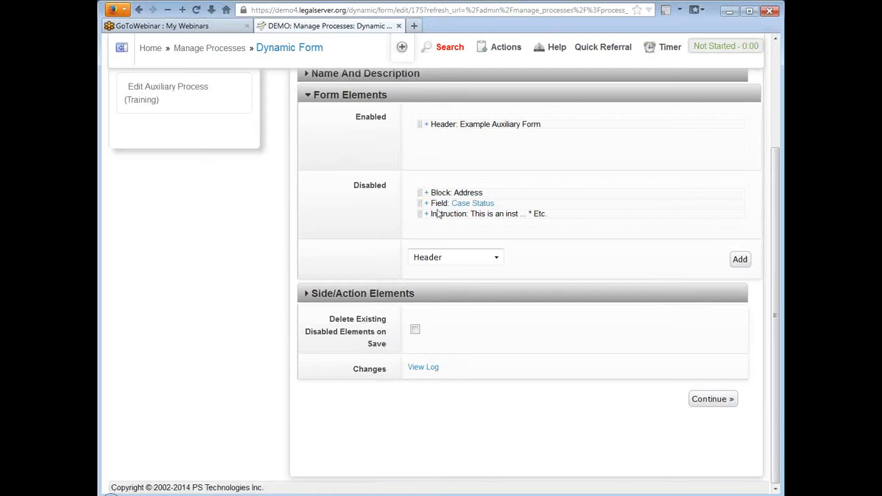
{"action": "left_click", "coordinate": [415, 331]}
{"action": "left_click", "coordinate": [714, 403]}
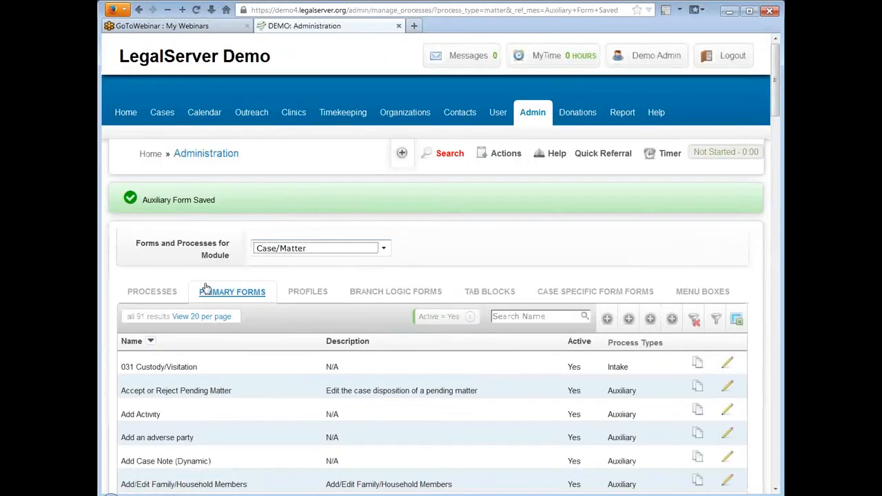
Reopen Auxiliary Form (Training) from the Primary Forms list and collapse Name And Description.
{"action": "scroll", "coordinate": [296, 230], "scroll_direction": "down", "scroll_amount": 6}
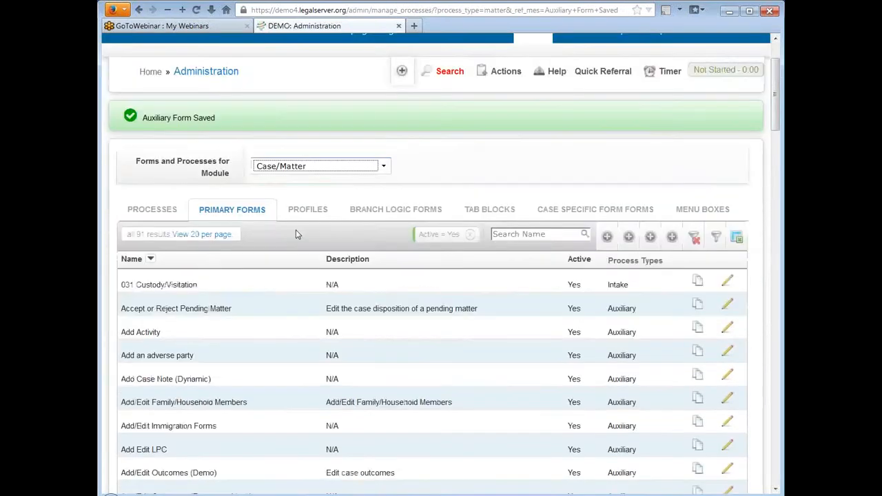
{"action": "scroll", "coordinate": [296, 233], "scroll_direction": "down", "scroll_amount": 2}
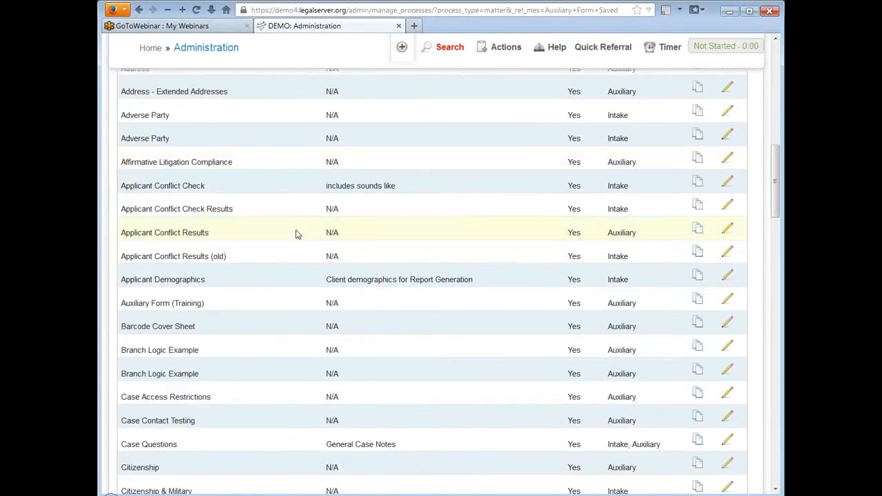
{"action": "left_click", "coordinate": [727, 300]}
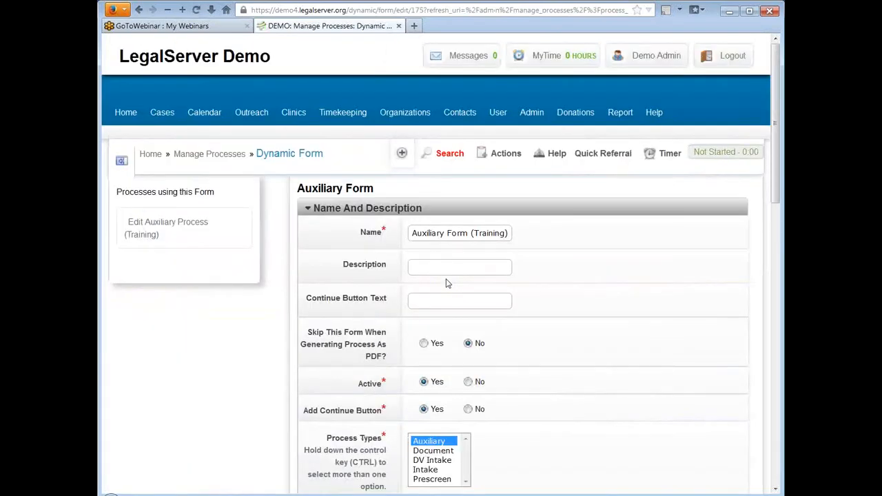
{"action": "left_click", "coordinate": [307, 207]}
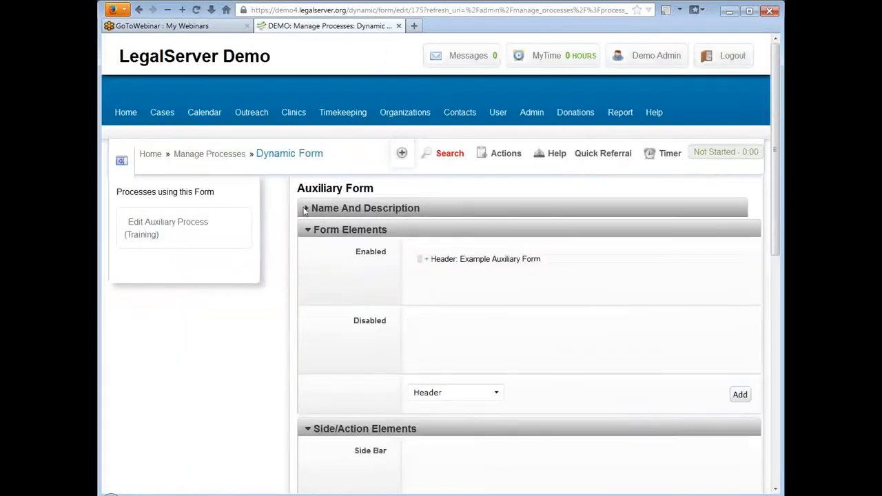
{"action": "scroll", "coordinate": [291, 217], "scroll_direction": "down", "scroll_amount": 4}
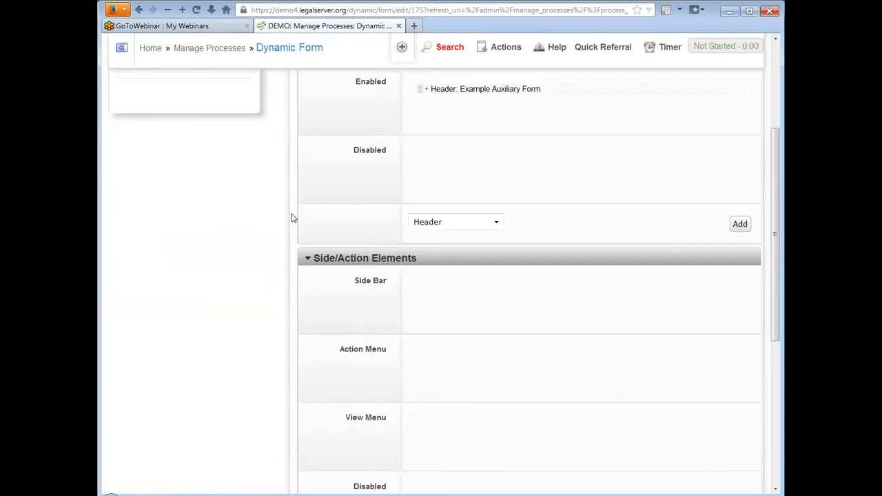
Collapse Side/Action Elements and review the form's change log in a new tab, then close it.
{"action": "left_click", "coordinate": [308, 259]}
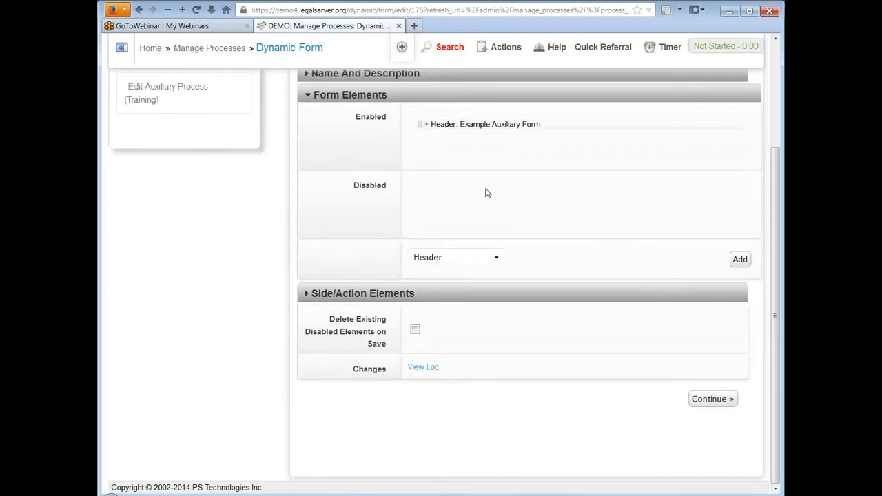
{"action": "left_click", "coordinate": [424, 370]}
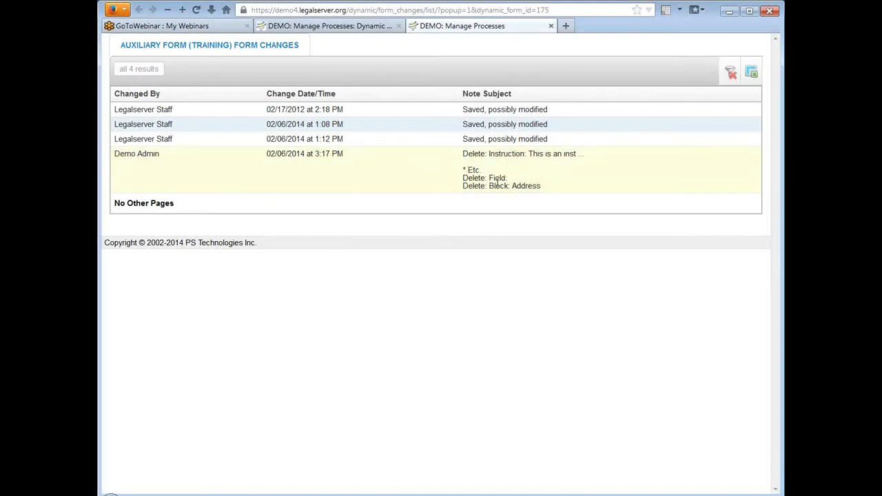
{"action": "left_click", "coordinate": [550, 25]}
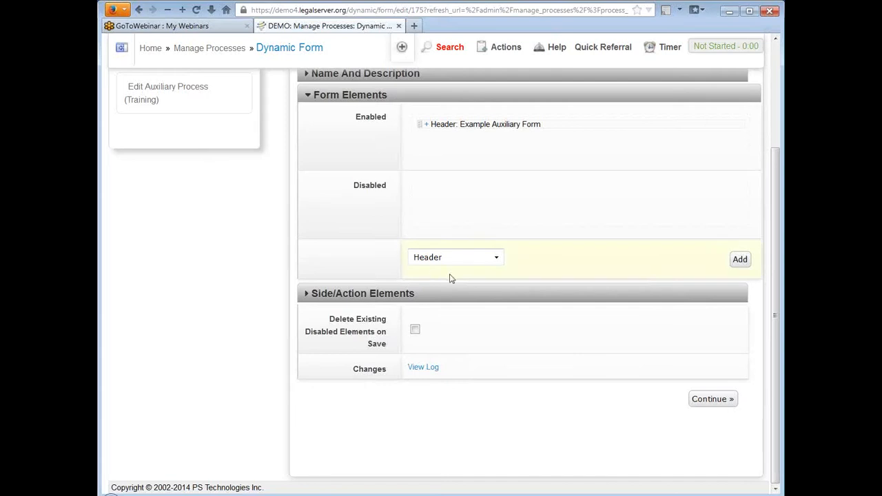
Add a blank Instruction element beneath the Example Auxiliary Form header.
{"action": "left_click", "coordinate": [496, 258]}
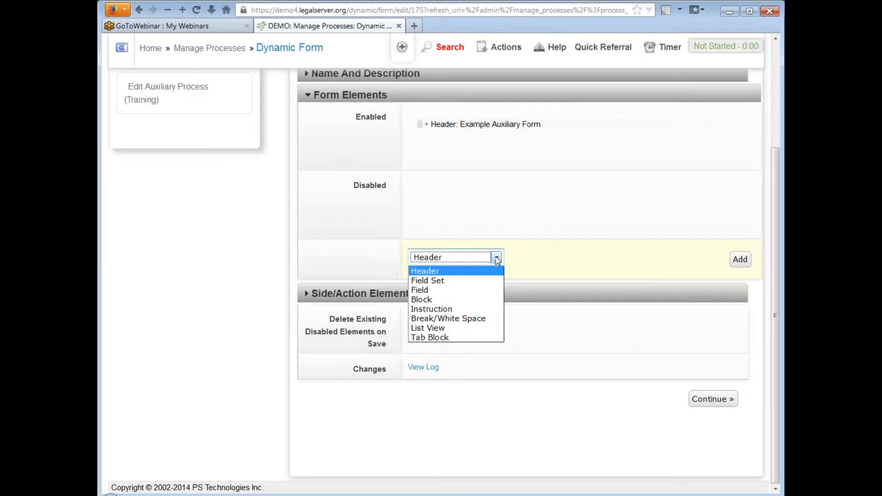
{"action": "left_click", "coordinate": [483, 311]}
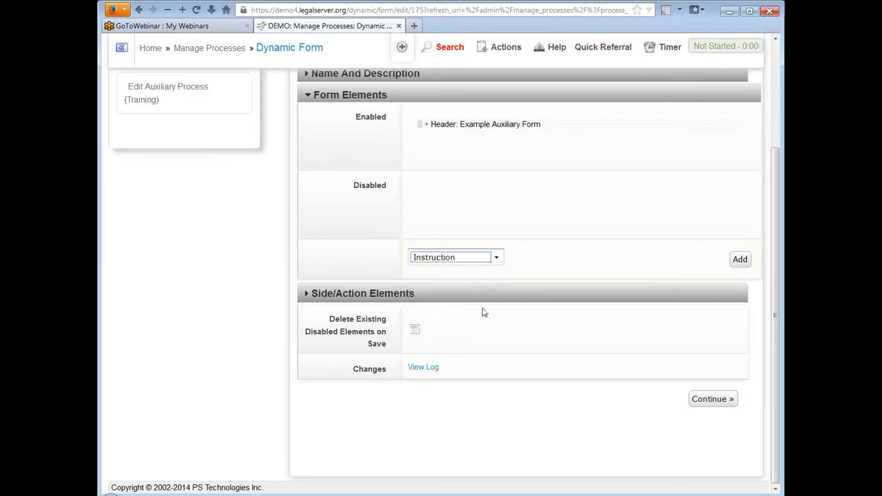
{"action": "left_click", "coordinate": [742, 261]}
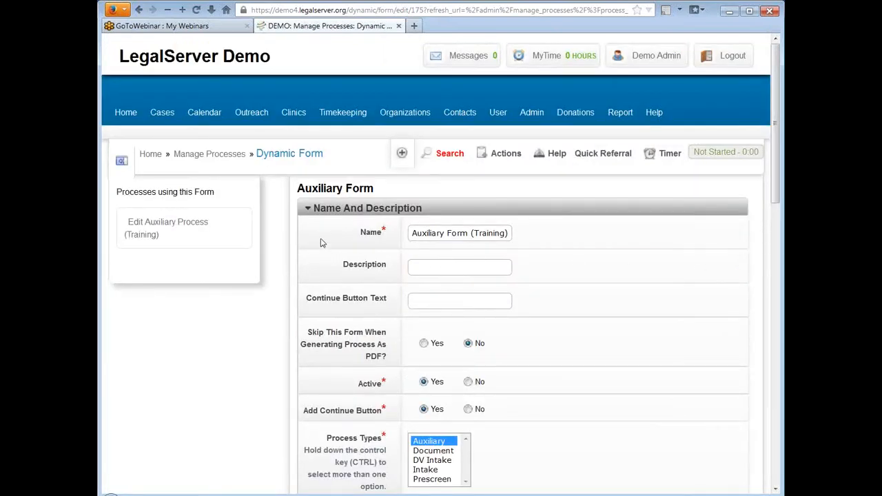
{"action": "left_click", "coordinate": [310, 206]}
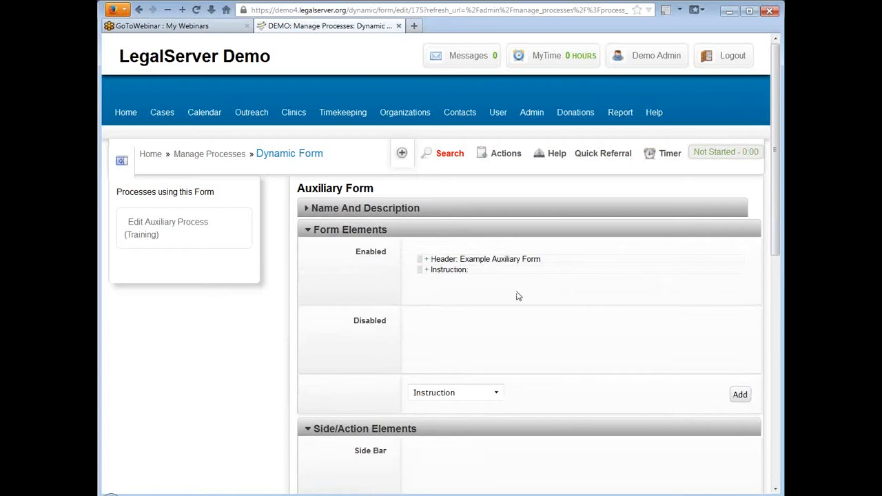
Set the header's Help Hover to 'Test', keeping Special (Do Not Remove) formatting.
{"action": "left_click", "coordinate": [426, 260]}
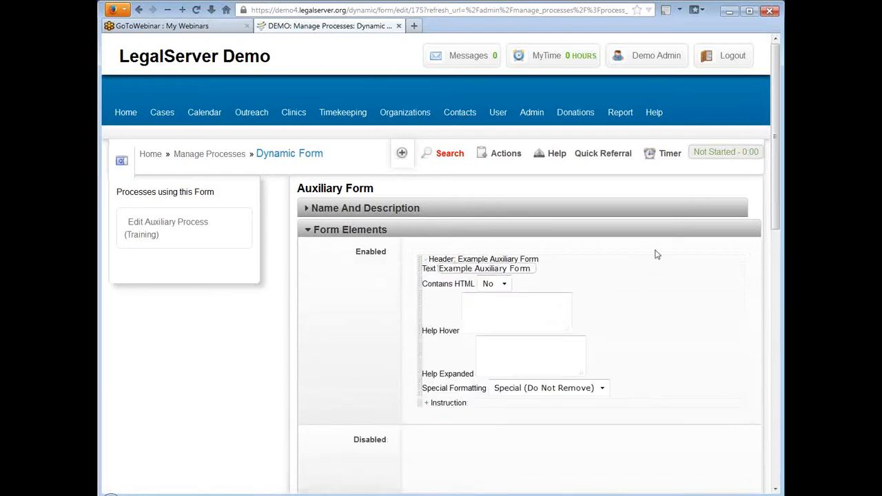
{"action": "scroll", "coordinate": [656, 255], "scroll_direction": "down", "scroll_amount": 2}
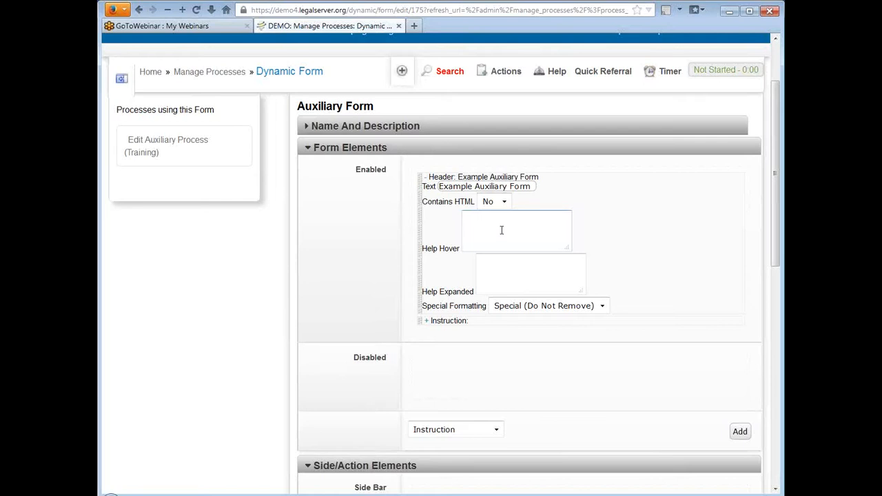
{"action": "type", "text": "Test"}
{"action": "key", "text": "Tab"}
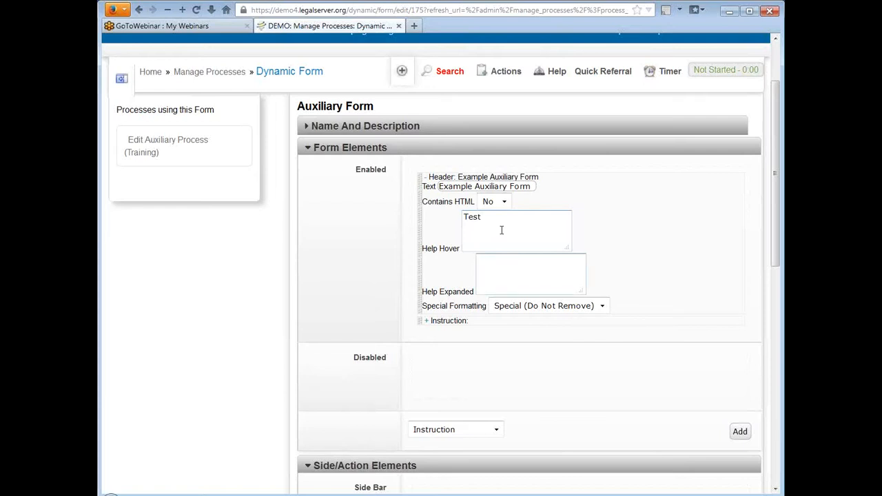
{"action": "left_click", "coordinate": [603, 306]}
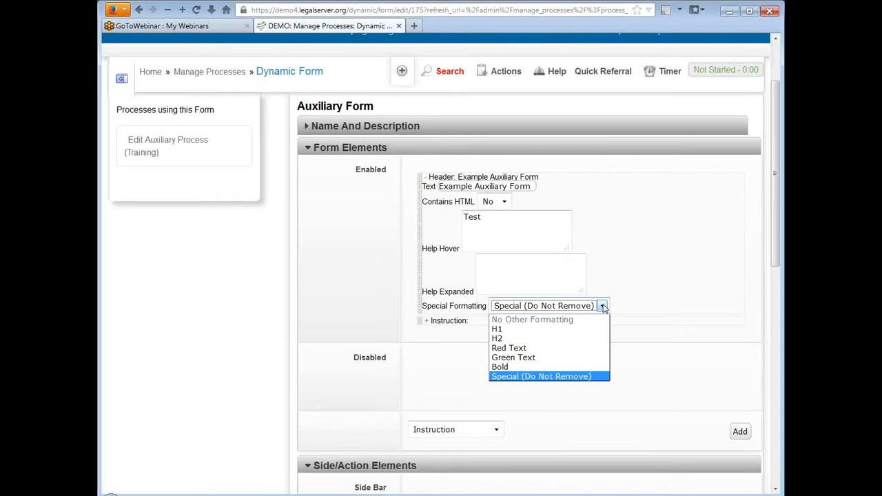
{"action": "left_click", "coordinate": [604, 307]}
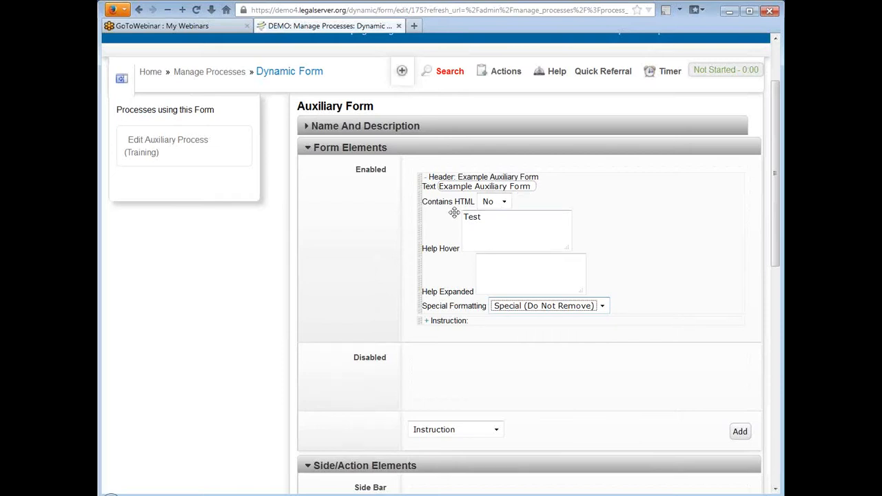
Enter Instruction text 'This is an instruction for this form:' with lines '1. Step 1.', '2. Step 2.', '3. Etc.'.
{"action": "left_click", "coordinate": [426, 178]}
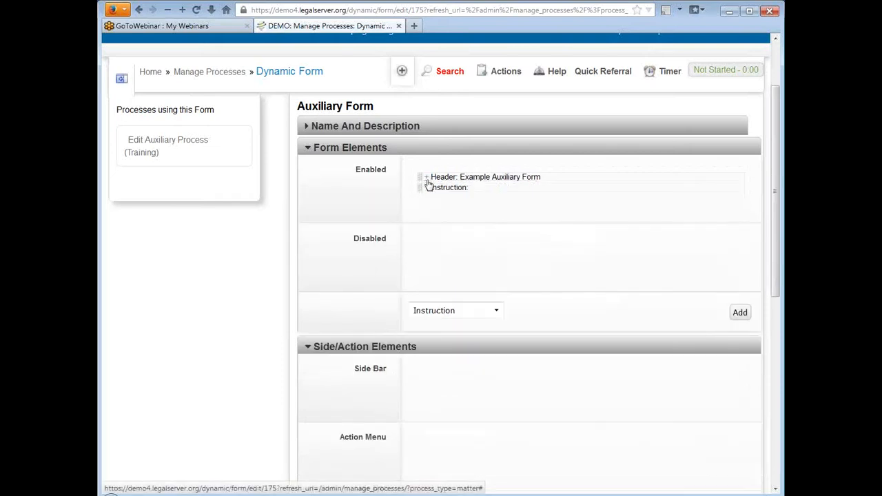
{"action": "left_click", "coordinate": [426, 189]}
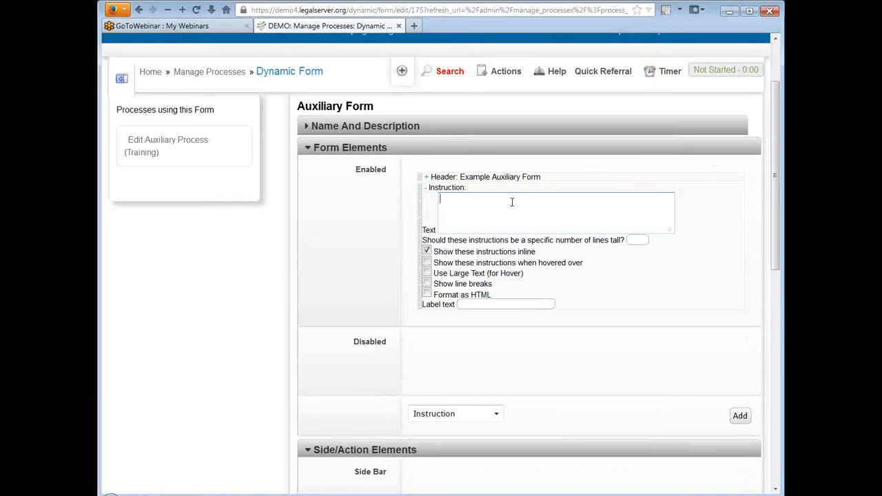
{"action": "type", "text": "This is an instruction for this form:"}
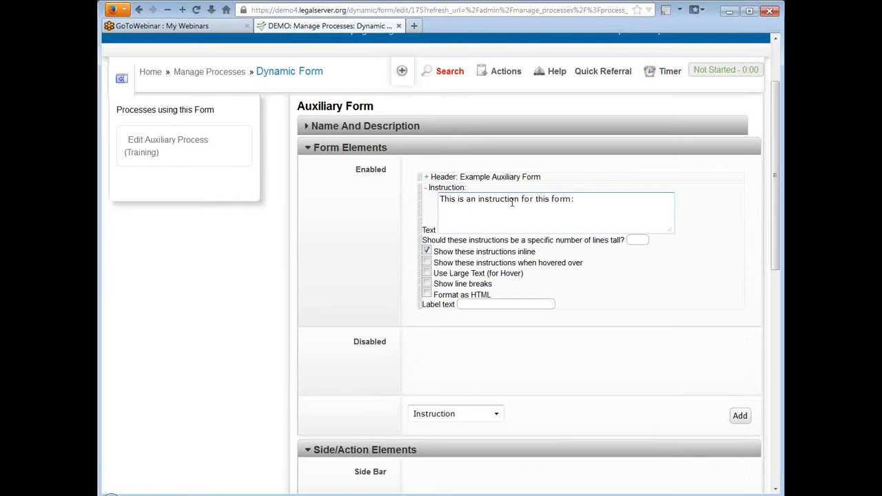
{"action": "type", "text": "1. Step 1."}
{"action": "key", "text": "Return"}
{"action": "type", "text": "2. S"}
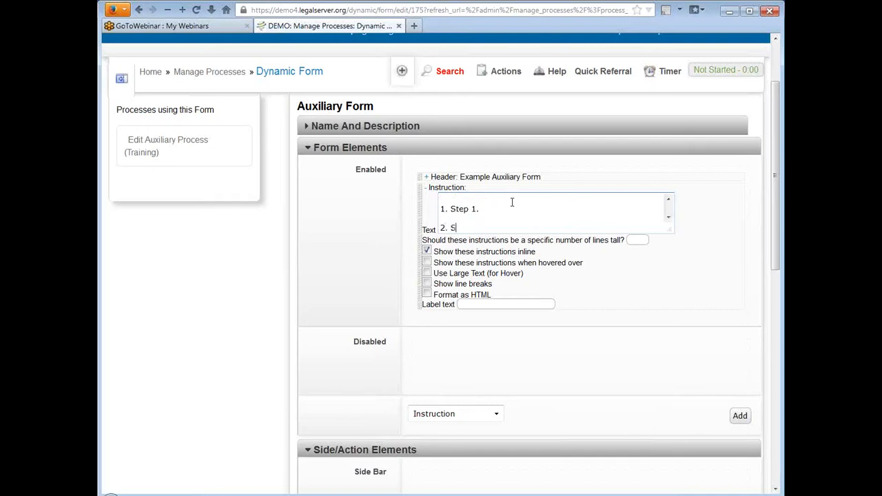
{"action": "type", "text": "tep 2."}
{"action": "key", "text": "Return"}
{"action": "type", "text": "3. ETc"}
{"action": "key", "text": "BackSpace"}
{"action": "key", "text": "BackSpace"}
{"action": "type", "text": "tc."}
{"action": "key", "text": "Return"}
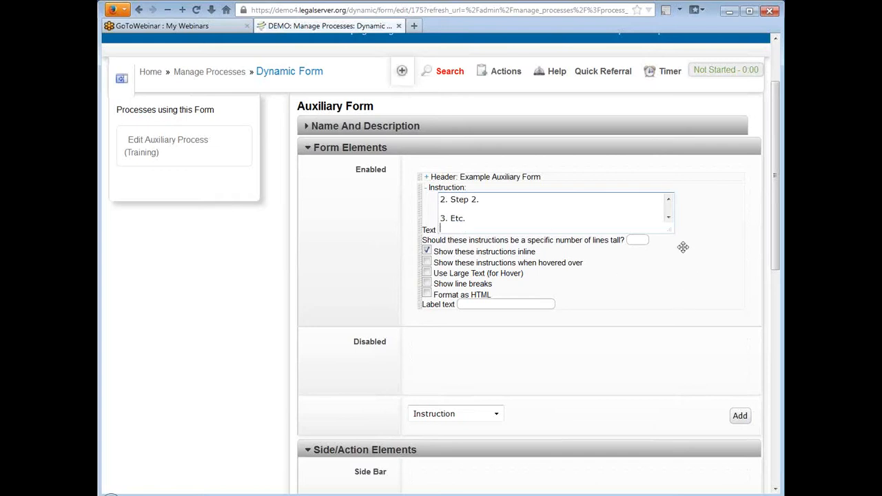
Enlarge the Instruction's Text box and turn on Show line breaks.
{"action": "left_click_drag", "start_coordinate": [669, 228], "coordinate": [689, 301]}
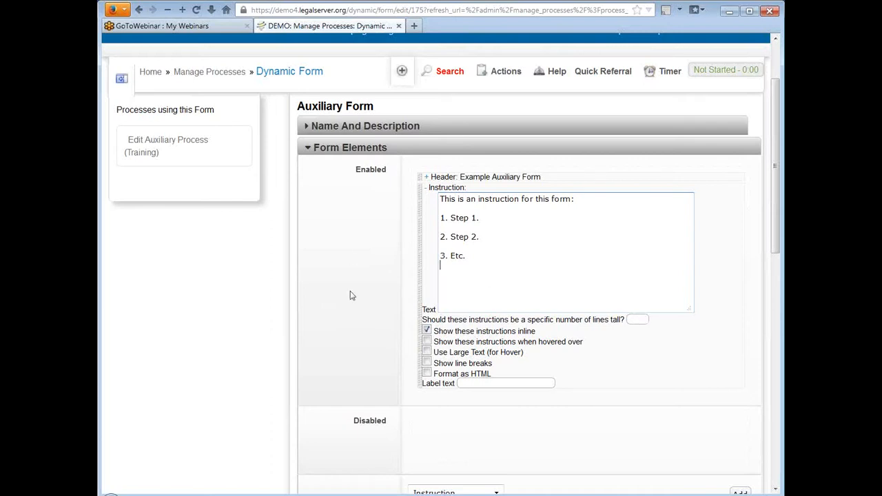
{"action": "left_click", "coordinate": [426, 363]}
Turn on Format as HTML and wrap the '3. Etc.' line in <strong></strong> tags.
{"action": "left_click", "coordinate": [426, 373]}
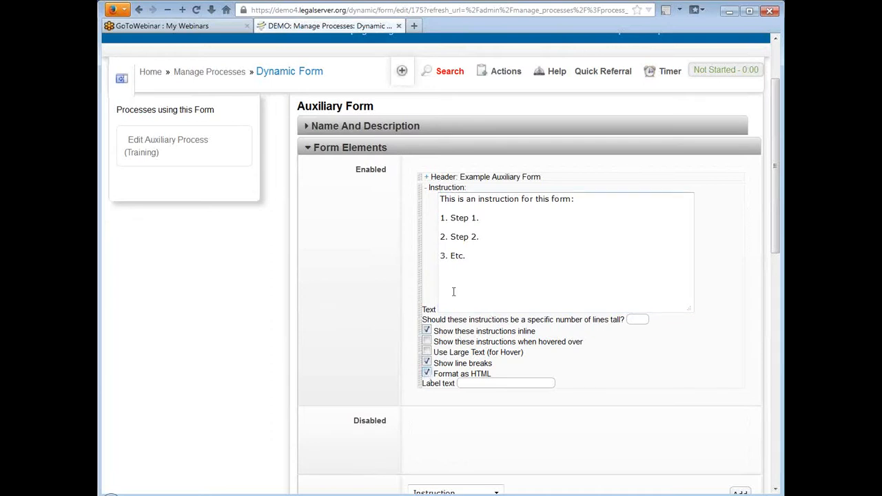
{"action": "left_click", "coordinate": [440, 255]}
{"action": "type", "text": "<"}
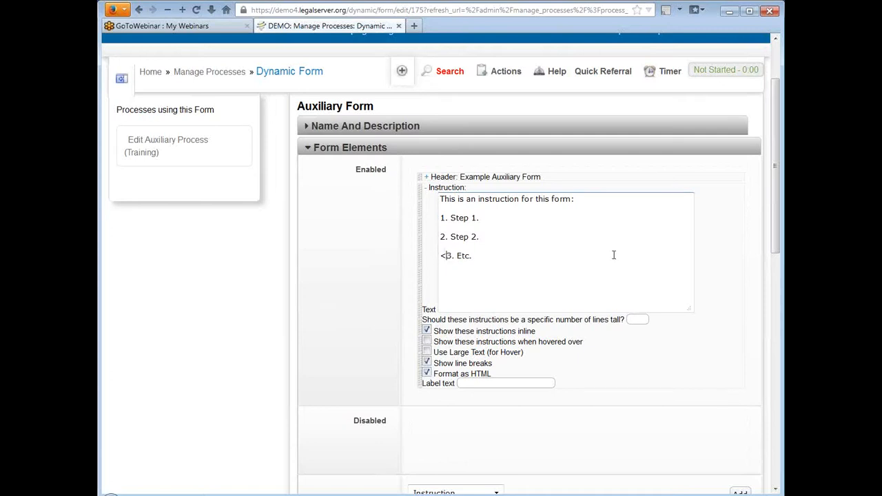
{"action": "type", "text": "strong>"}
{"action": "key", "text": "Right"}
{"action": "key", "text": "Right"}
{"action": "key", "text": "Right"}
{"action": "type", "text": "</st"}
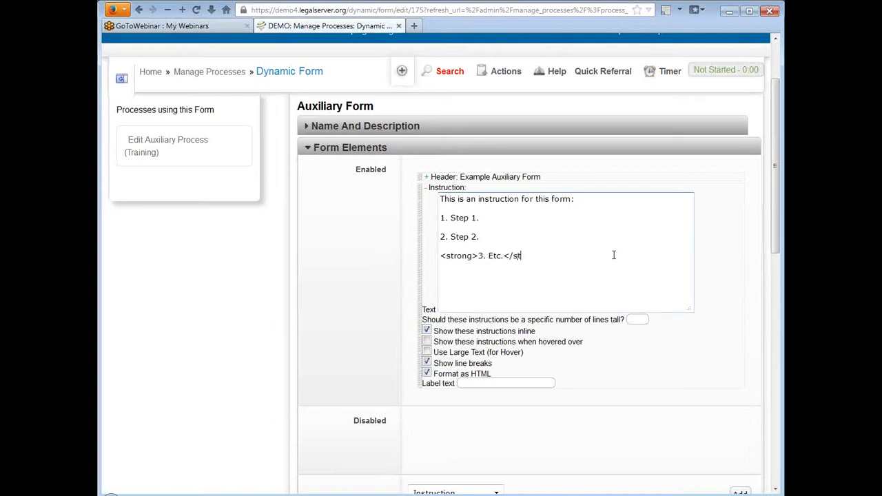
{"action": "type", "text": "rong>"}
{"action": "left_click", "coordinate": [498, 384]}
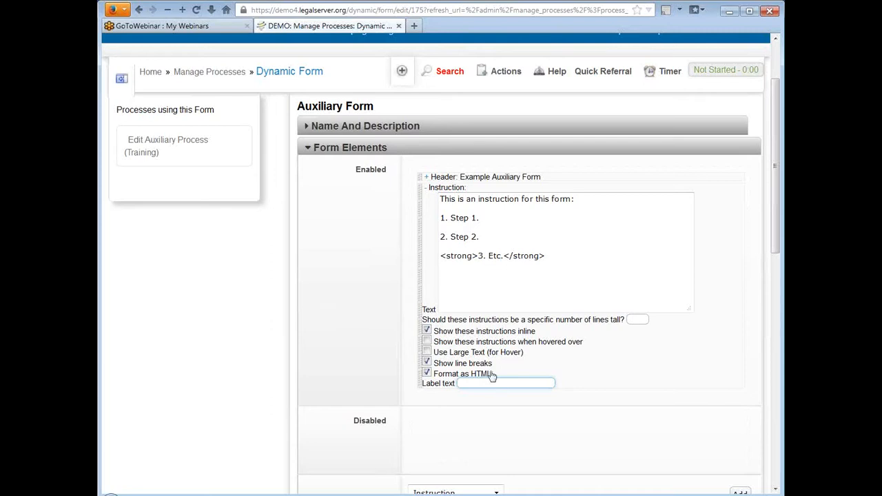
Collapse the Instruction element and save the form with Continue.
{"action": "left_click", "coordinate": [426, 190]}
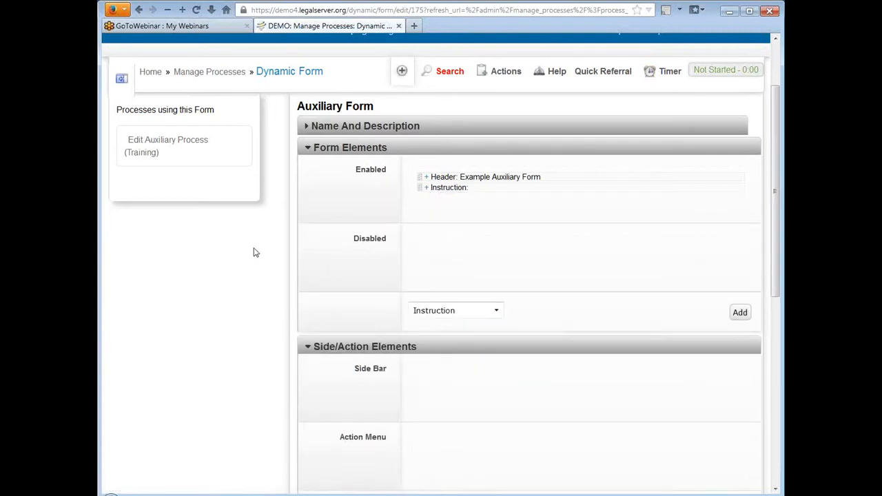
{"action": "scroll", "coordinate": [616, 242], "scroll_direction": "down", "scroll_amount": 2}
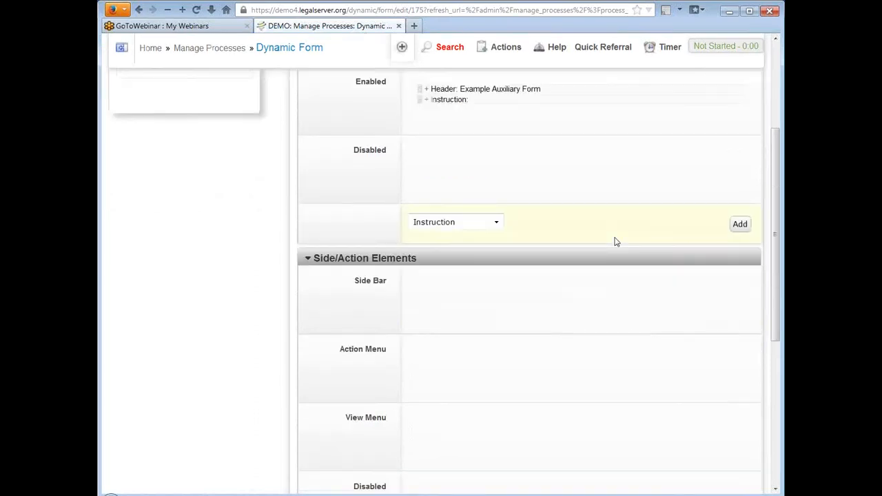
{"action": "scroll", "coordinate": [616, 241], "scroll_direction": "down", "scroll_amount": 6}
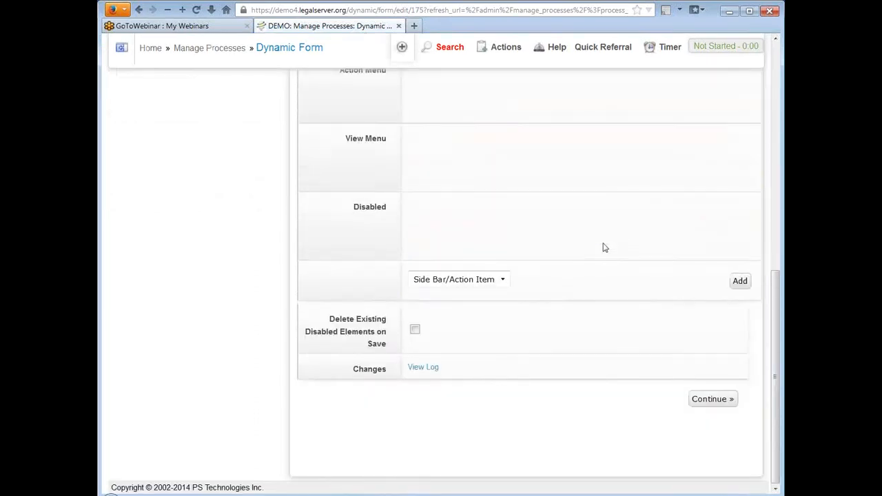
{"action": "left_click", "coordinate": [709, 400]}
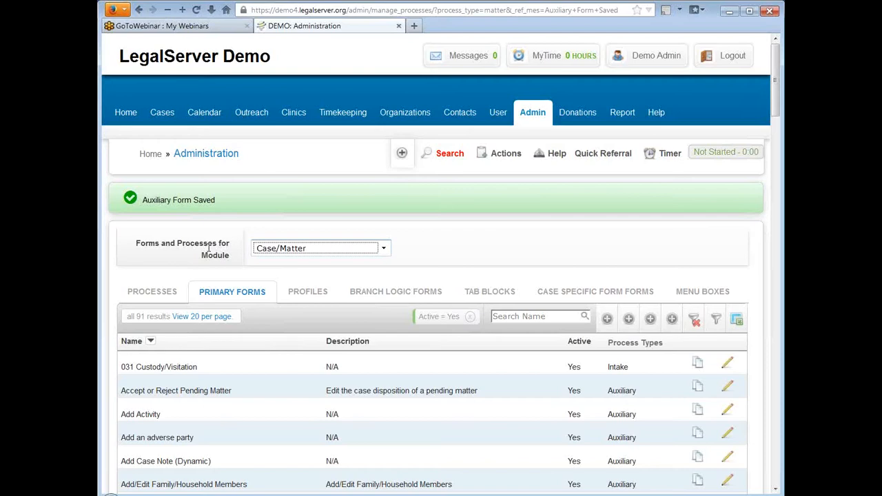
Open the first case's profile from the Cases list.
{"action": "left_click", "coordinate": [163, 114]}
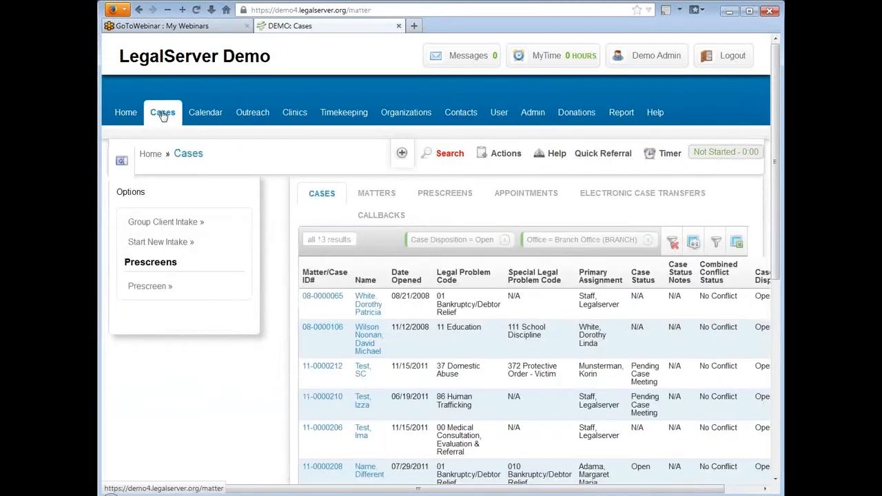
{"action": "left_click", "coordinate": [337, 296]}
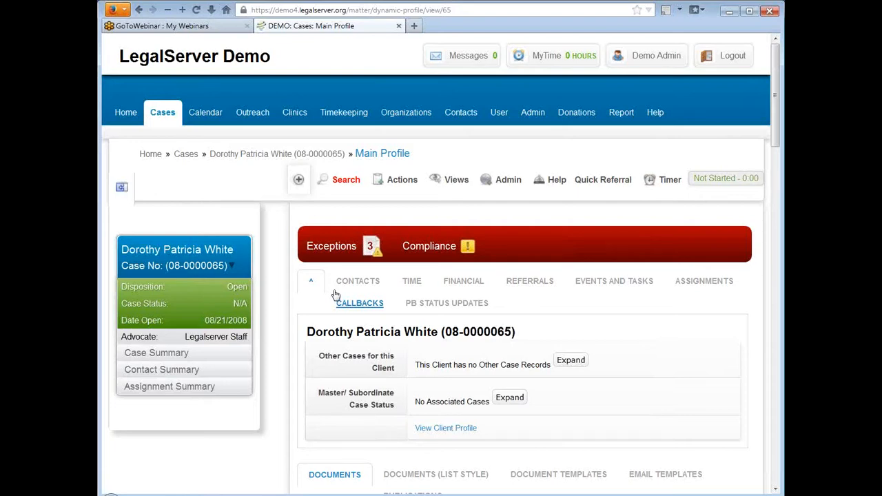
Run Auxiliary Process (Training) from the case's Actions list.
{"action": "left_click", "coordinate": [393, 185]}
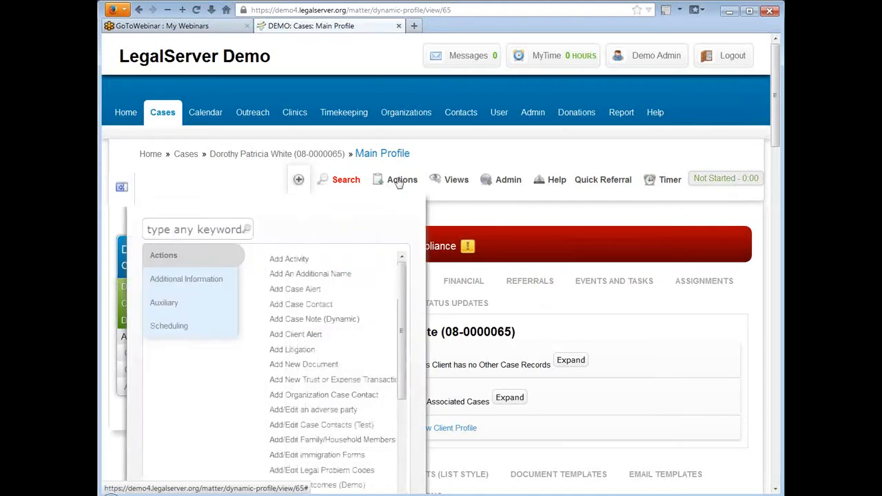
{"action": "scroll", "coordinate": [310, 319], "scroll_direction": "down", "scroll_amount": 4}
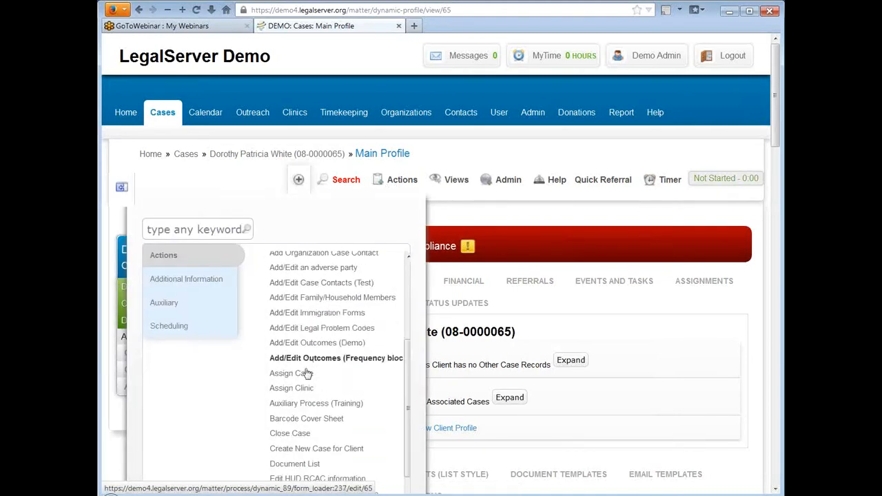
{"action": "left_click", "coordinate": [320, 406]}
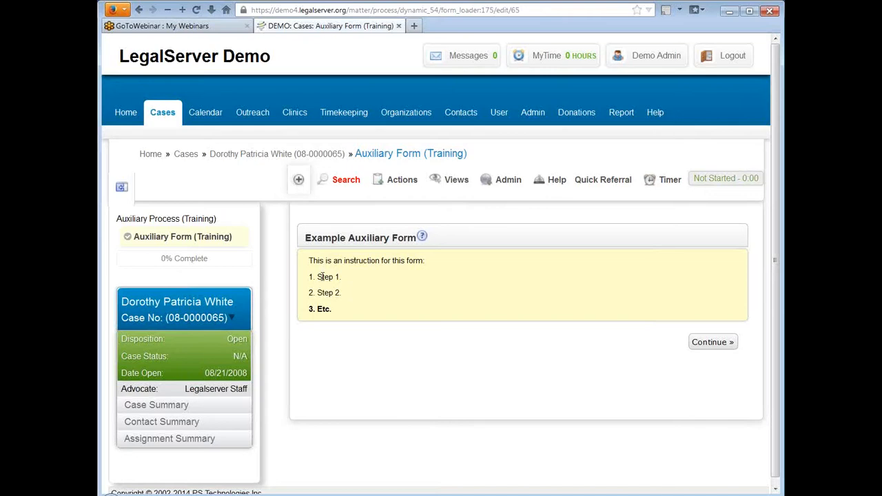
From the running form, use Admin's Edit Form option to reopen Auxiliary Form (Training) for editing.
{"action": "left_click_drag", "start_coordinate": [347, 310], "coordinate": [309, 311]}
{"action": "left_click", "coordinate": [518, 262]}
{"action": "left_click", "coordinate": [507, 181]}
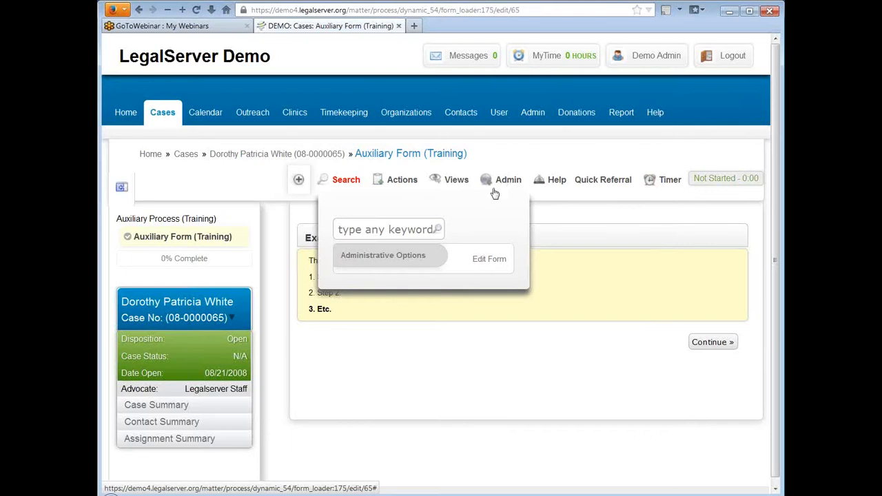
{"action": "mouse_move", "coordinate": [518, 180]}
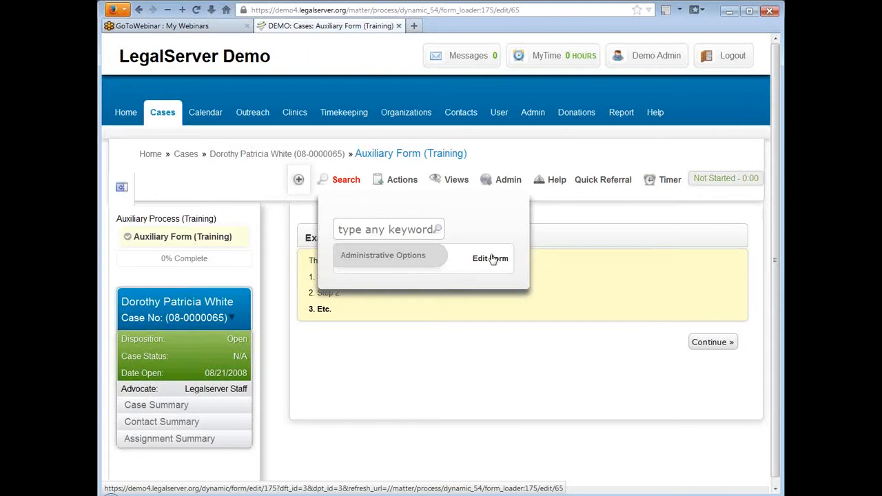
{"action": "left_click", "coordinate": [492, 260]}
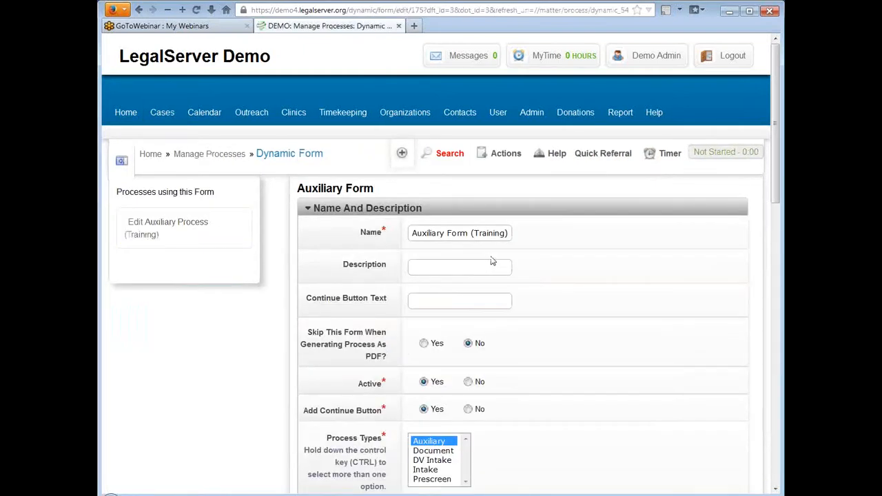
Add a blank Field Set element as the third enabled element, after the Header and Instruction.
{"action": "left_click", "coordinate": [307, 207]}
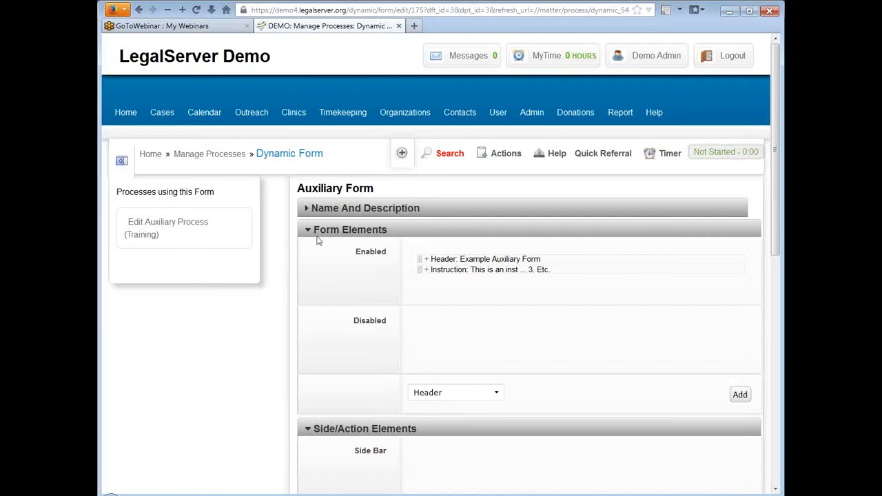
{"action": "scroll", "coordinate": [318, 240], "scroll_direction": "down", "scroll_amount": 3}
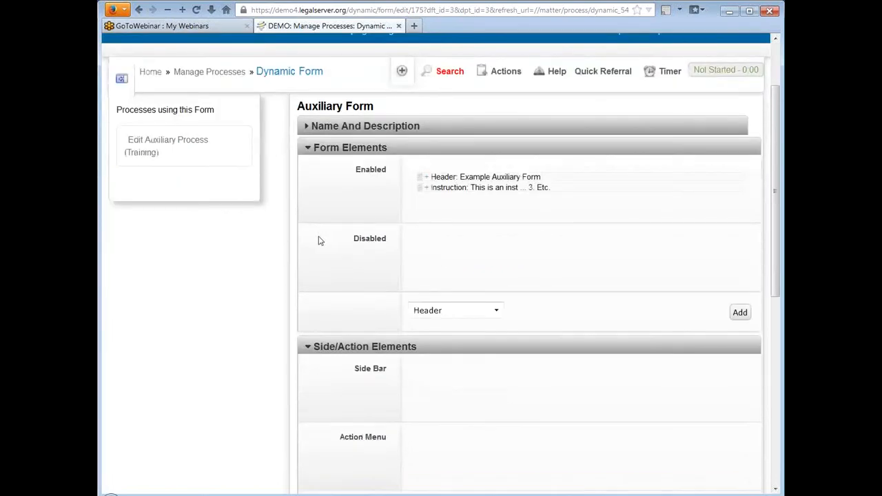
{"action": "left_click", "coordinate": [461, 310]}
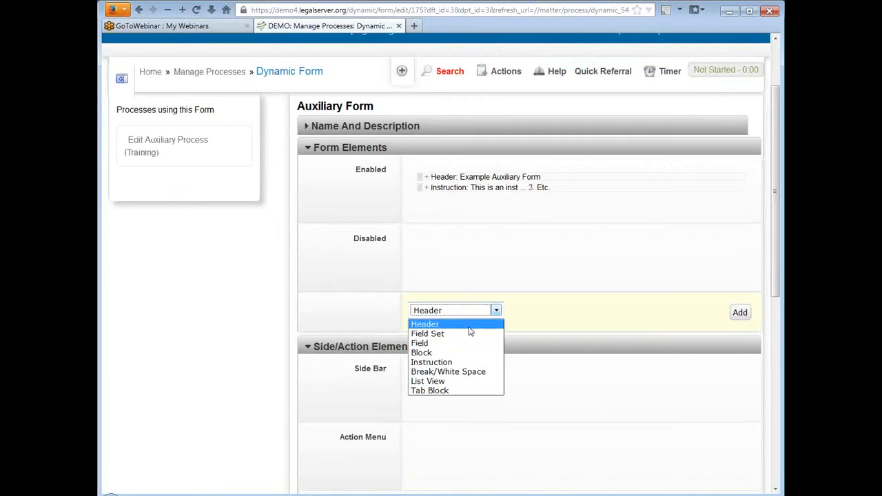
{"action": "left_click", "coordinate": [469, 324]}
{"action": "key", "text": "Down"}
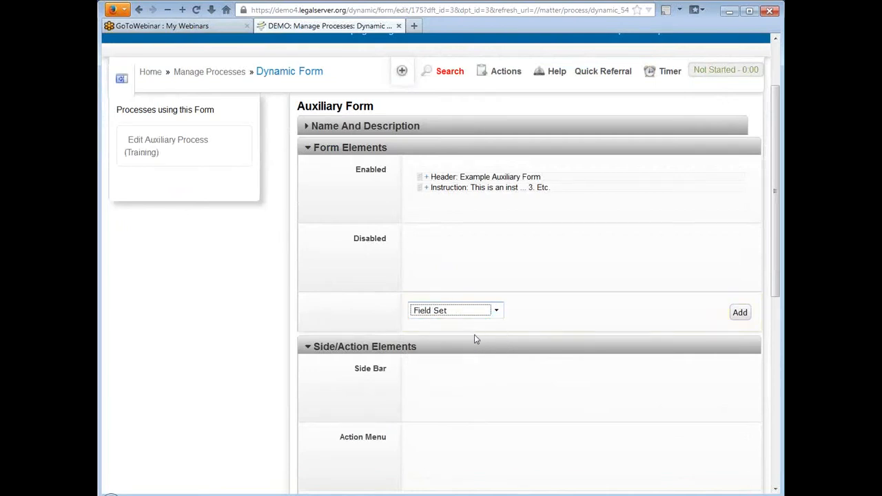
{"action": "left_click", "coordinate": [740, 314]}
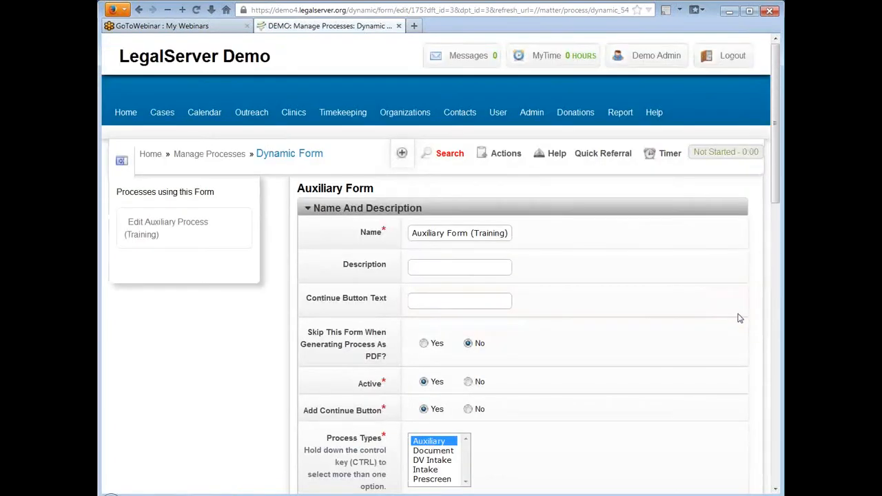
{"action": "left_click", "coordinate": [308, 208]}
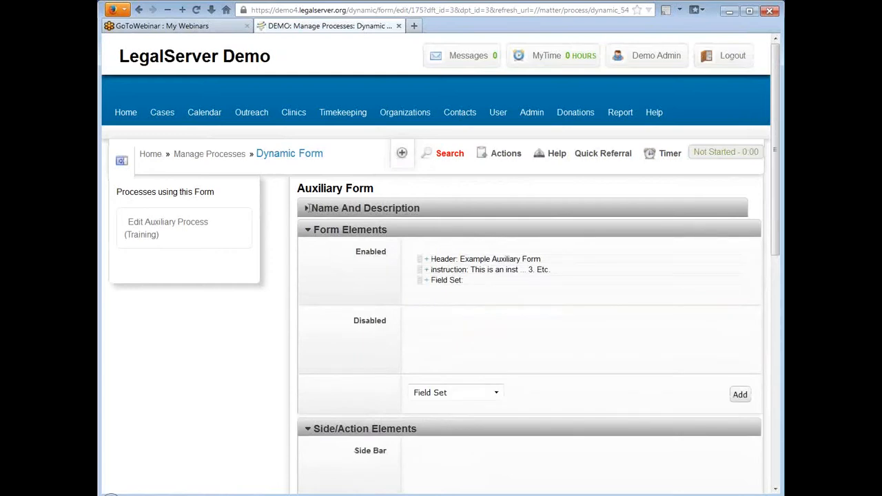
Set the Field Set's heading to 'Example Field Set Heading'.
{"action": "left_click", "coordinate": [427, 282]}
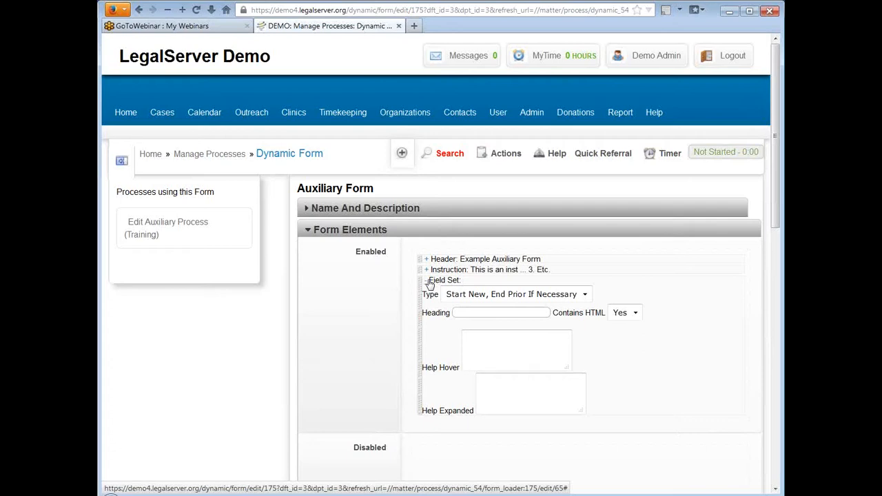
{"action": "left_click", "coordinate": [512, 312]}
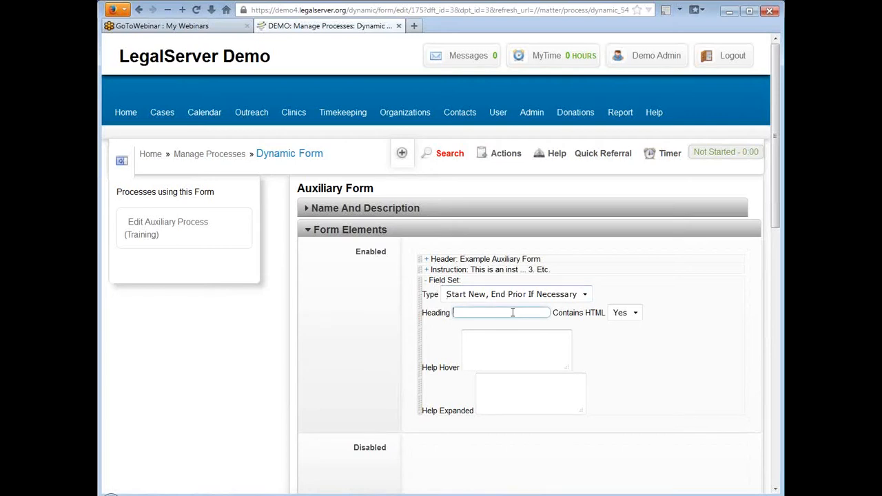
{"action": "type", "text": "Ex"}
{"action": "type", "text": "ample Fiel"}
{"action": "type", "text": "d Set"}
{"action": "type", "text": " Heading"}
{"action": "key", "text": "Tab"}
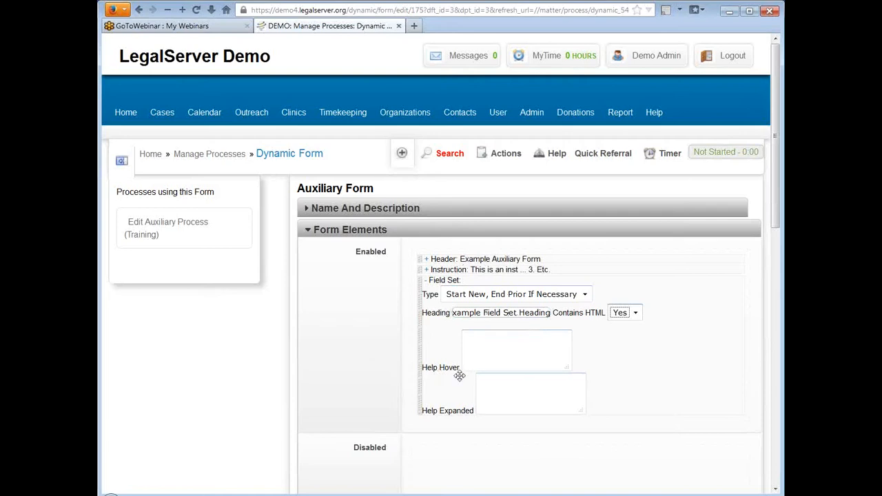
{"action": "left_click", "coordinate": [425, 281]}
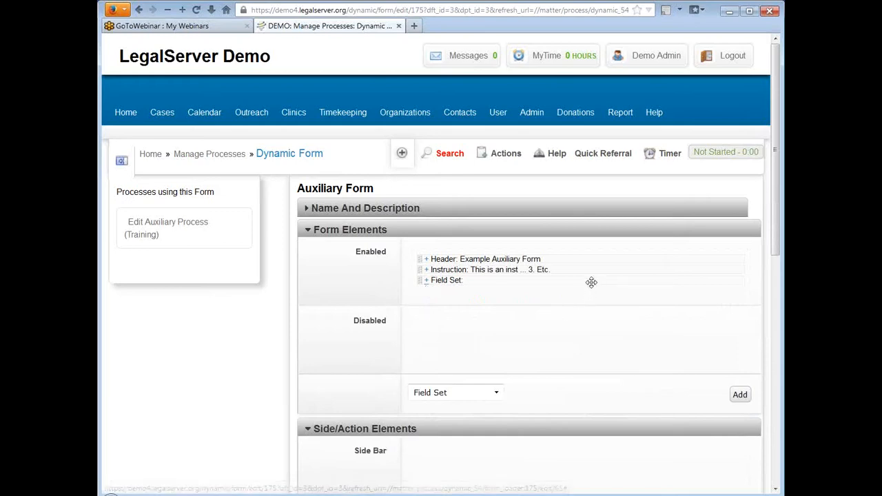
{"action": "scroll", "coordinate": [591, 282], "scroll_direction": "down", "scroll_amount": 2}
{"action": "left_click", "coordinate": [461, 310]}
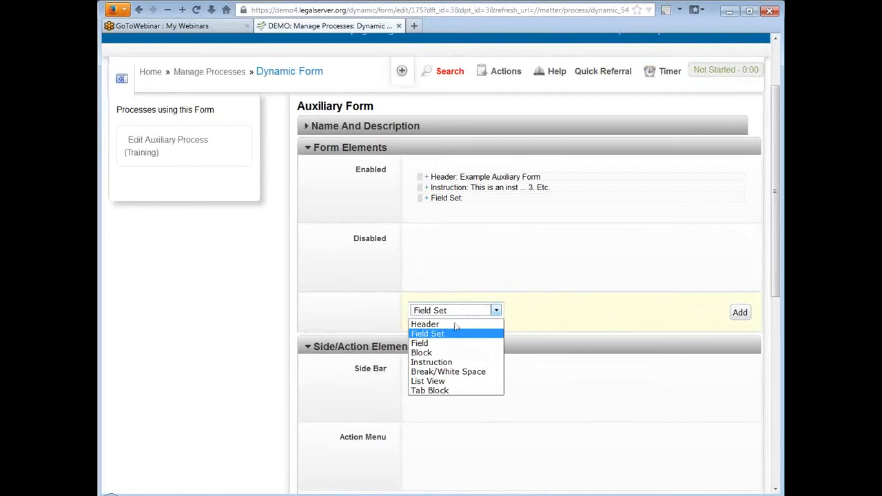
{"action": "left_click", "coordinate": [451, 344]}
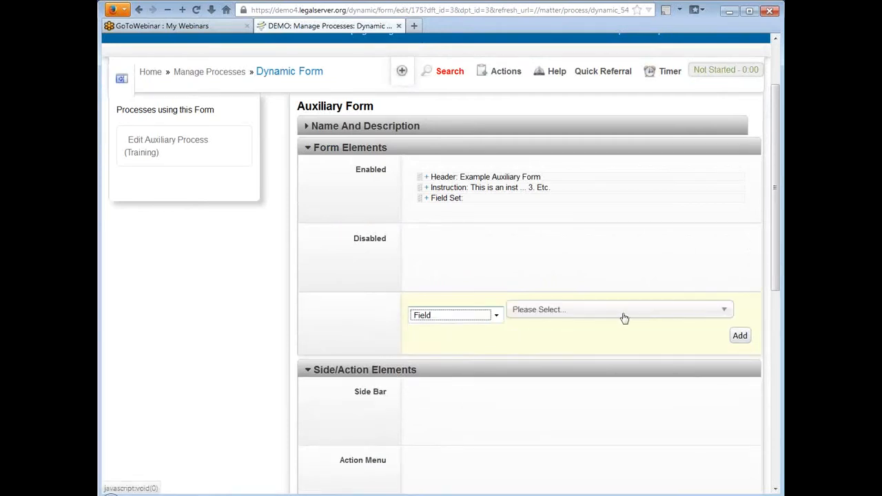
{"action": "left_click", "coordinate": [660, 311]}
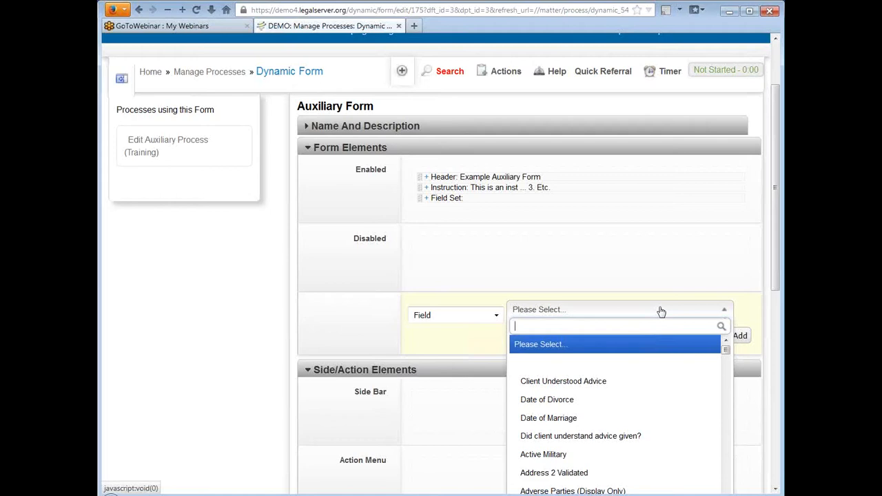
{"action": "scroll", "coordinate": [735, 250], "scroll_direction": "down", "scroll_amount": 3}
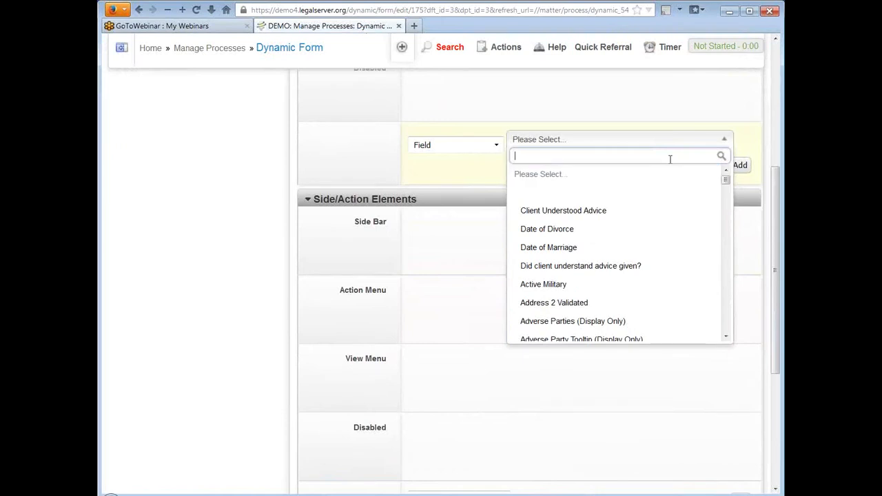
{"action": "scroll", "coordinate": [610, 248], "scroll_direction": "down", "scroll_amount": 4}
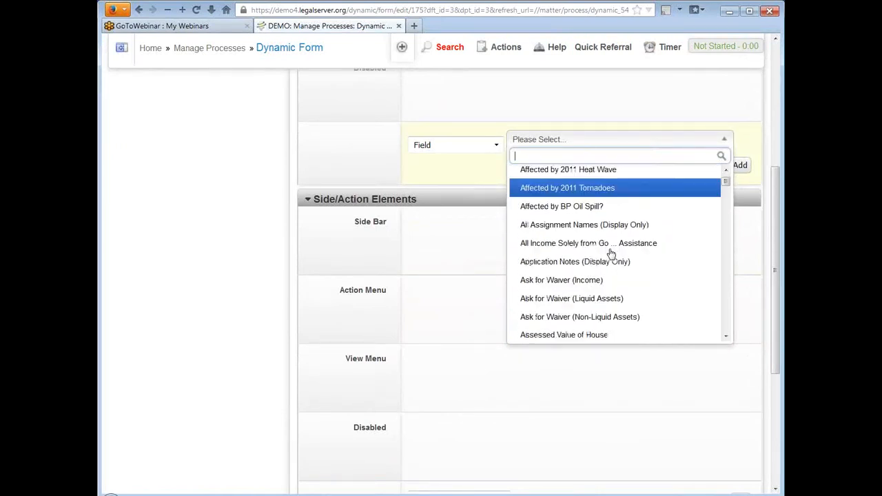
{"action": "scroll", "coordinate": [611, 253], "scroll_direction": "down", "scroll_amount": 3}
{"action": "scroll", "coordinate": [611, 254], "scroll_direction": "up", "scroll_amount": 5}
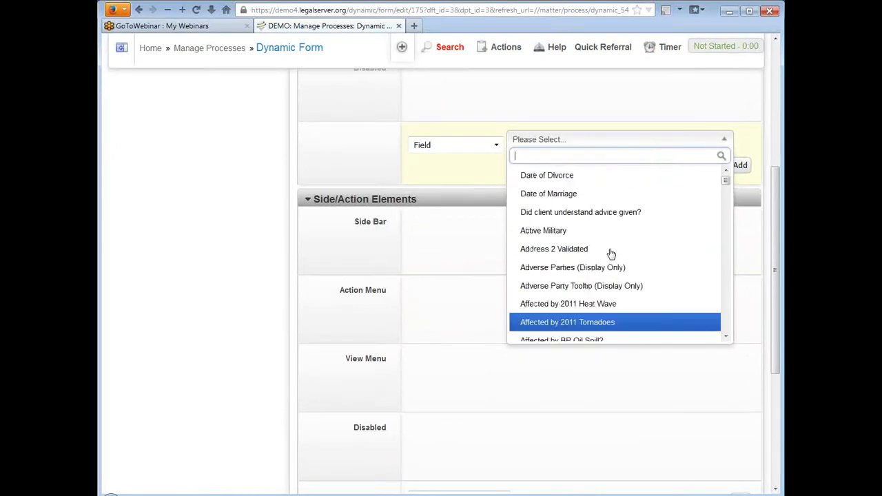
{"action": "scroll", "coordinate": [611, 253], "scroll_direction": "up", "scroll_amount": 1}
{"action": "scroll", "coordinate": [611, 253], "scroll_direction": "down", "scroll_amount": 8}
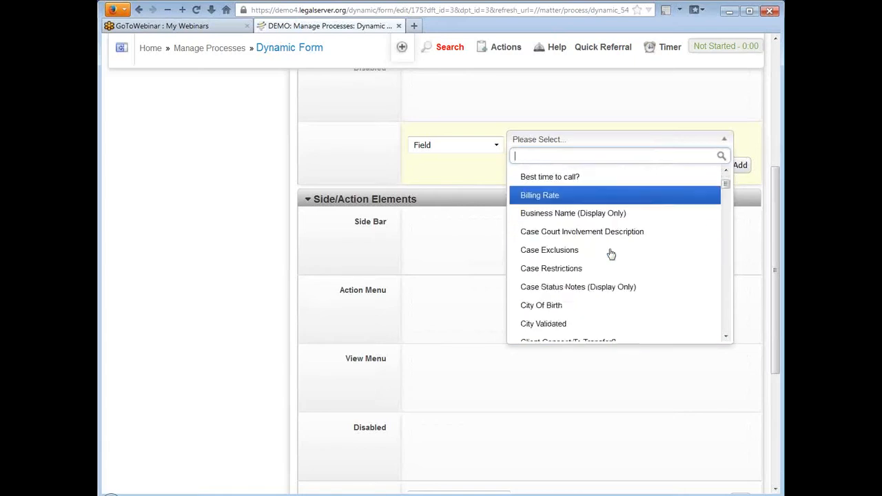
{"action": "scroll", "coordinate": [611, 254], "scroll_direction": "down", "scroll_amount": 10}
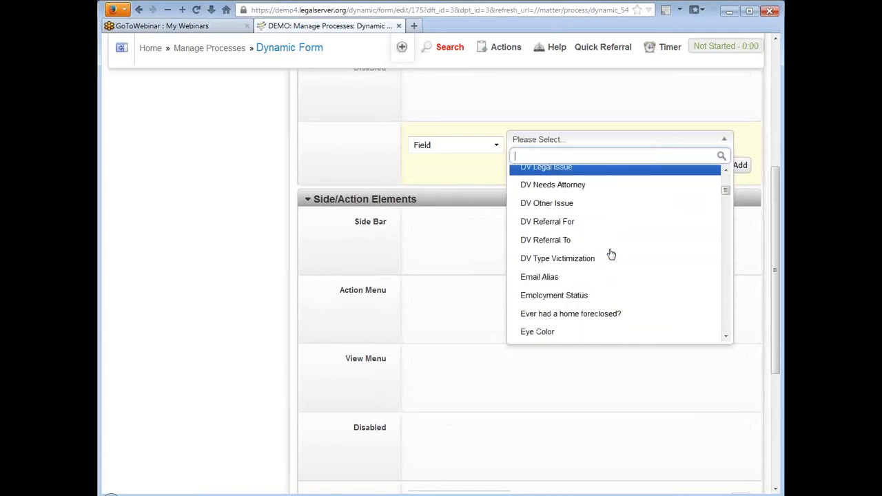
{"action": "scroll", "coordinate": [611, 254], "scroll_direction": "down", "scroll_amount": 12}
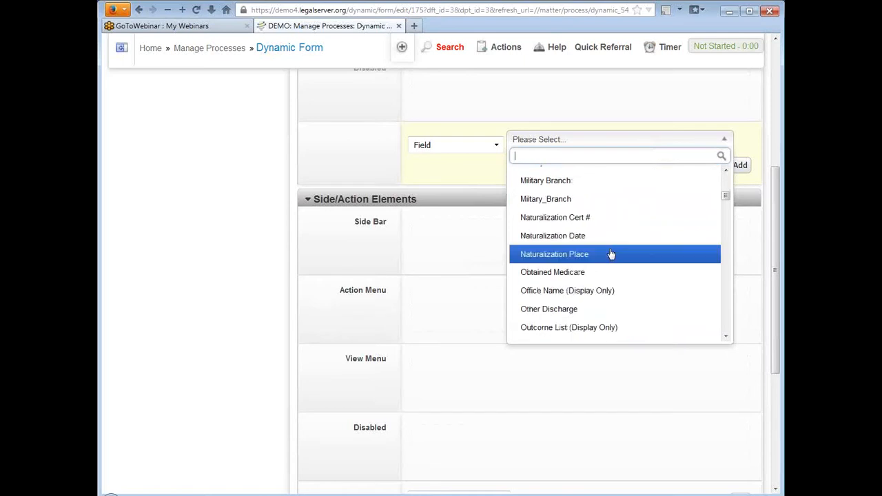
{"action": "scroll", "coordinate": [610, 255], "scroll_direction": "down", "scroll_amount": 4}
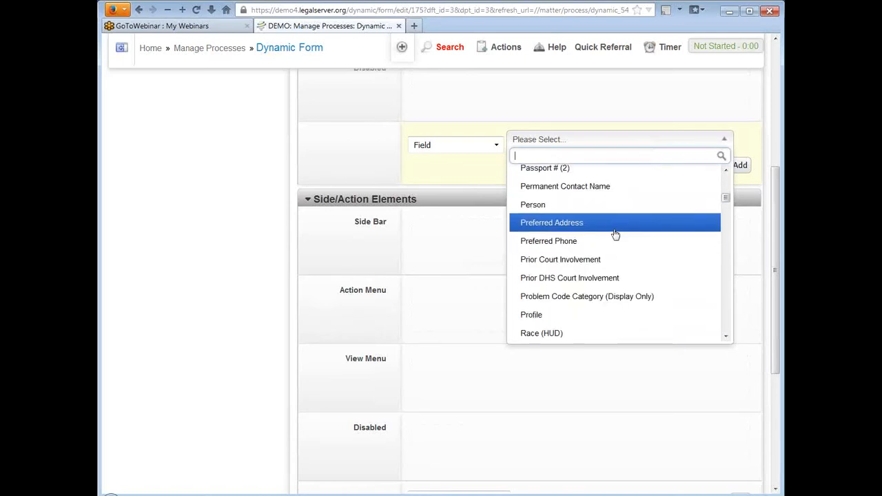
{"action": "scroll", "coordinate": [616, 235], "scroll_direction": "down", "scroll_amount": 6}
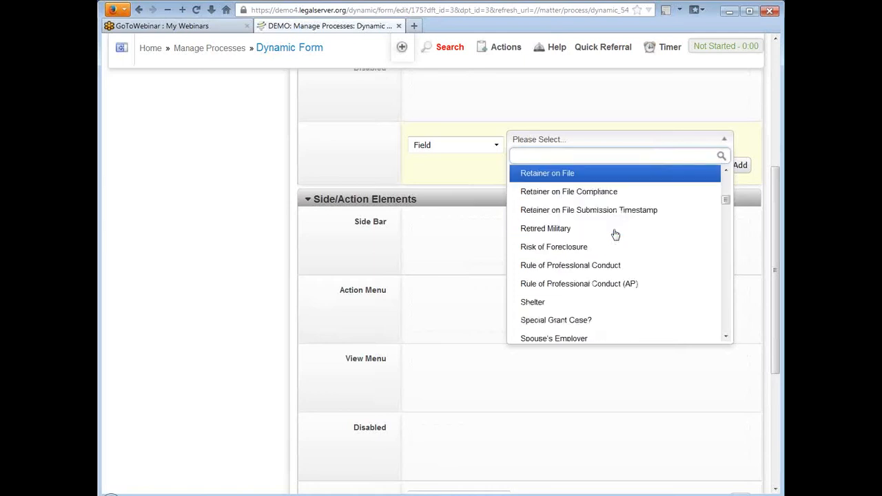
{"action": "scroll", "coordinate": [615, 235], "scroll_direction": "down", "scroll_amount": 10}
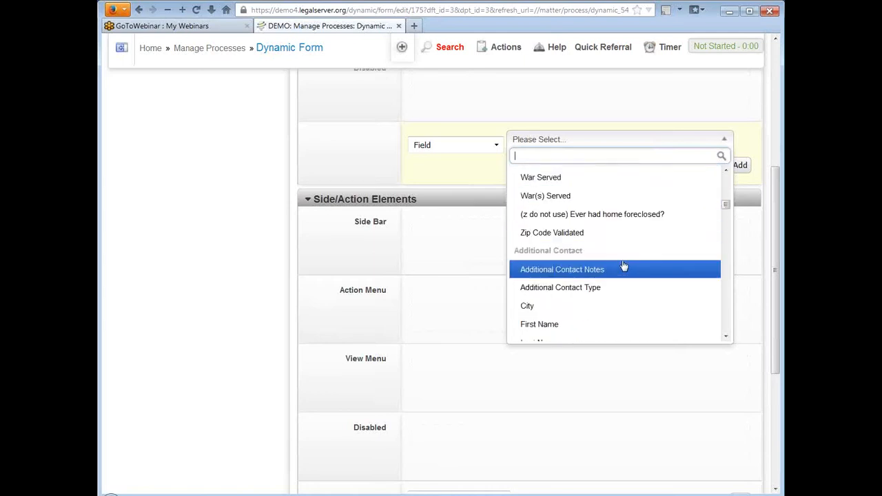
{"action": "scroll", "coordinate": [616, 262], "scroll_direction": "down", "scroll_amount": 10}
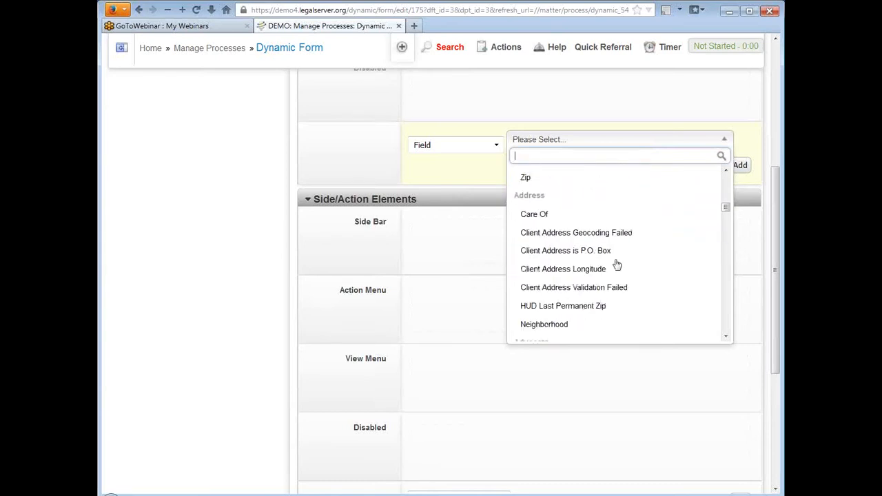
{"action": "scroll", "coordinate": [617, 264], "scroll_direction": "up", "scroll_amount": 5}
{"action": "scroll", "coordinate": [618, 264], "scroll_direction": "down", "scroll_amount": 8}
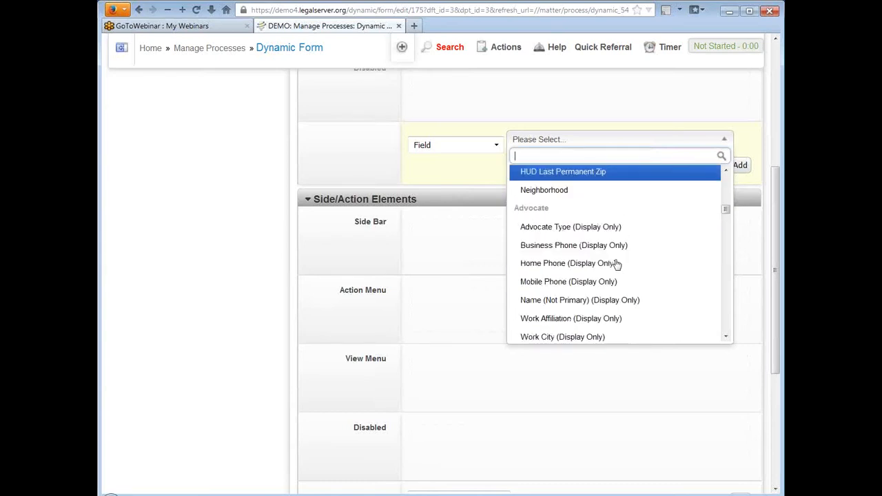
{"action": "scroll", "coordinate": [617, 265], "scroll_direction": "down", "scroll_amount": 3}
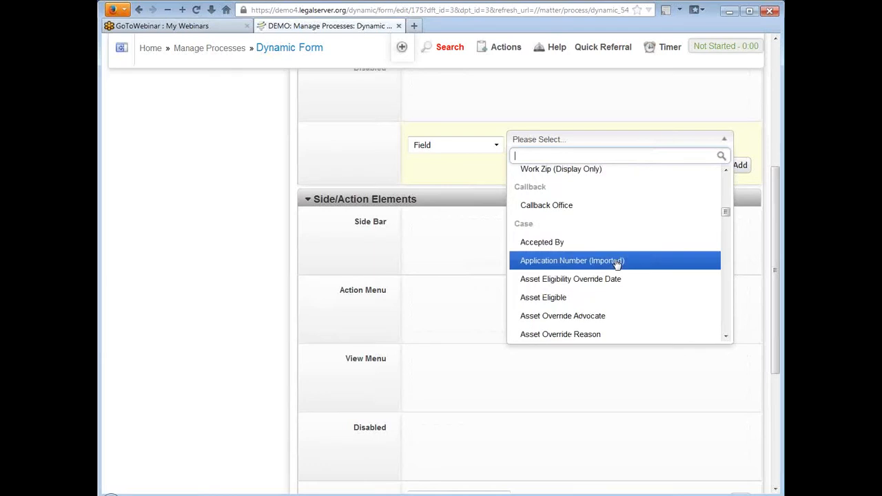
{"action": "scroll", "coordinate": [617, 264], "scroll_direction": "up", "scroll_amount": 3}
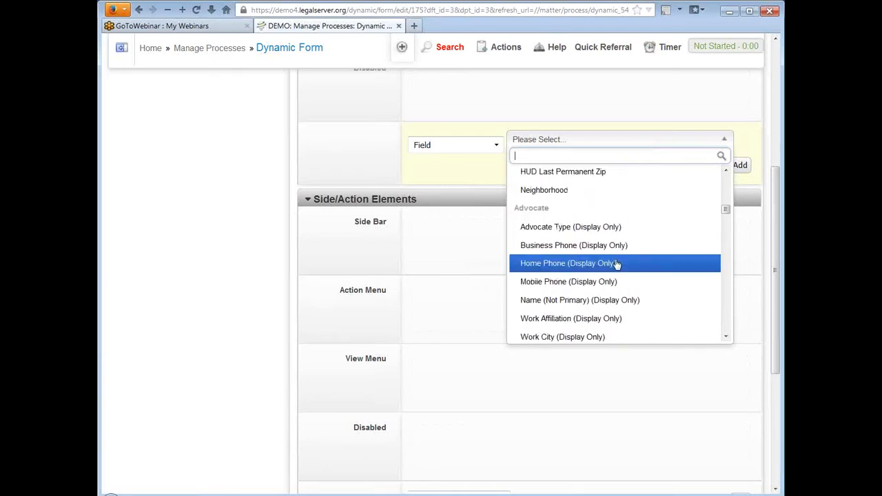
Search fields for 'intake' and add Intake Type to the form.
{"action": "type", "text": "intake"}
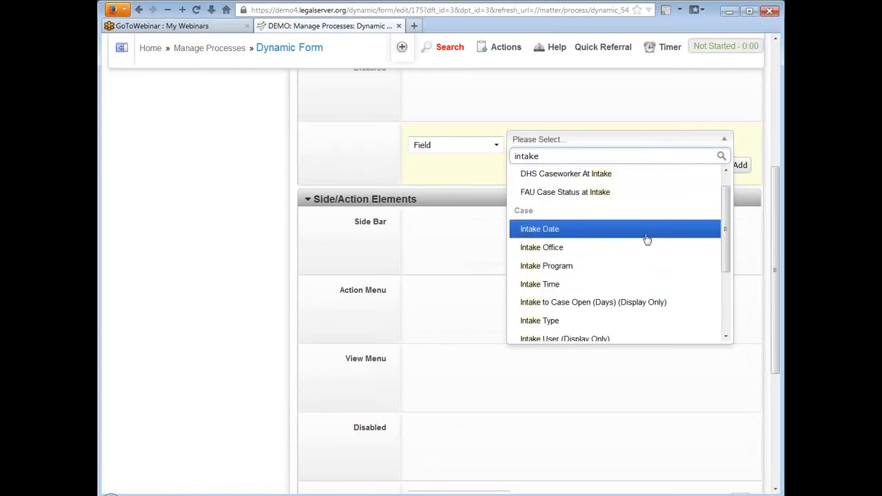
{"action": "scroll", "coordinate": [647, 238], "scroll_direction": "down", "scroll_amount": 1}
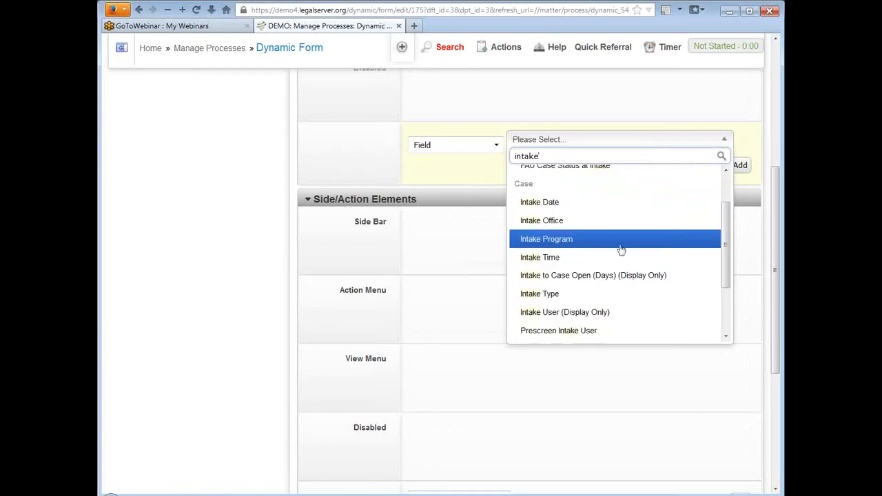
{"action": "left_click", "coordinate": [581, 295]}
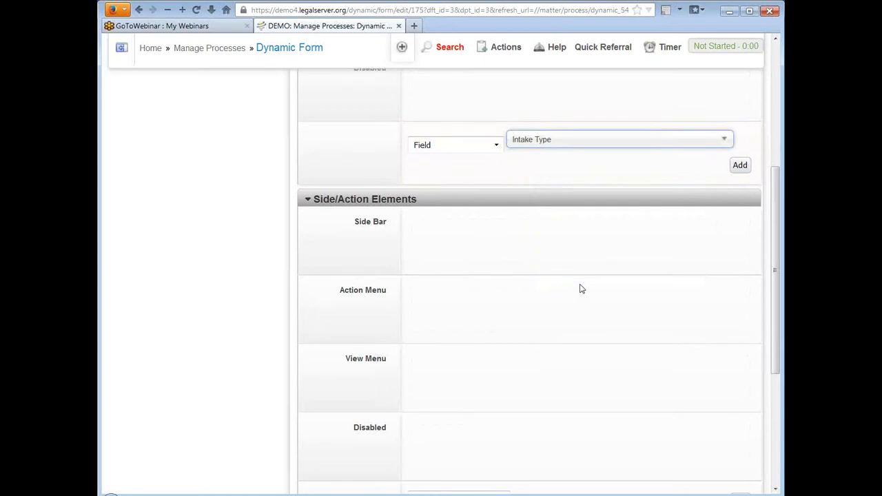
{"action": "left_click", "coordinate": [739, 166]}
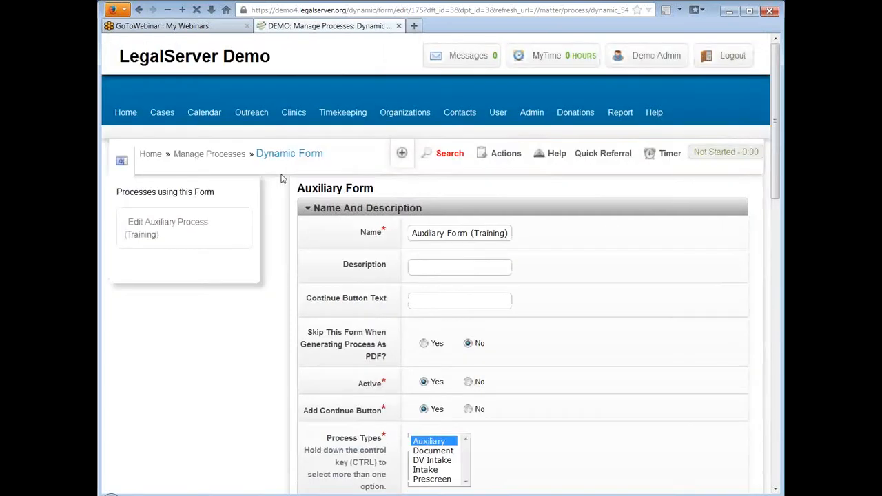
Expand the settings of Field: Intake Type, the fourth enabled element.
{"action": "left_click", "coordinate": [312, 210]}
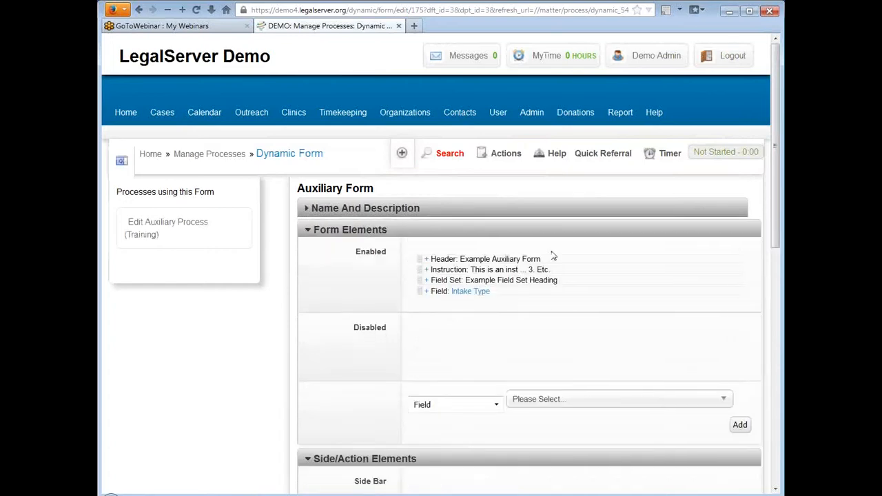
{"action": "scroll", "coordinate": [552, 255], "scroll_direction": "down", "scroll_amount": 3}
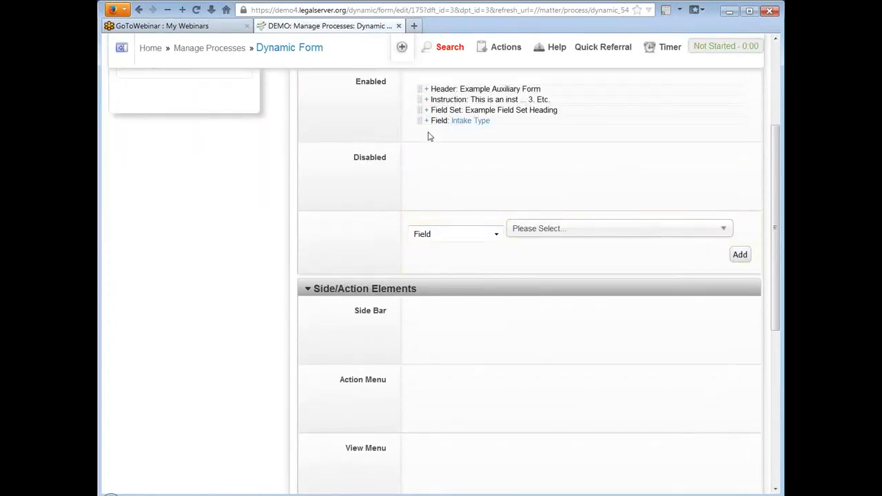
{"action": "left_click", "coordinate": [427, 122]}
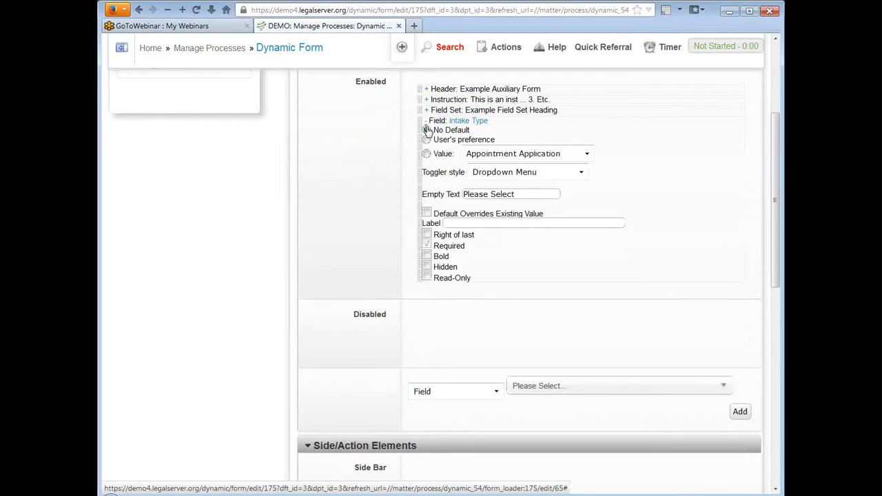
Give the Intake Type field a specific default value of Telephone.
{"action": "left_click", "coordinate": [427, 131]}
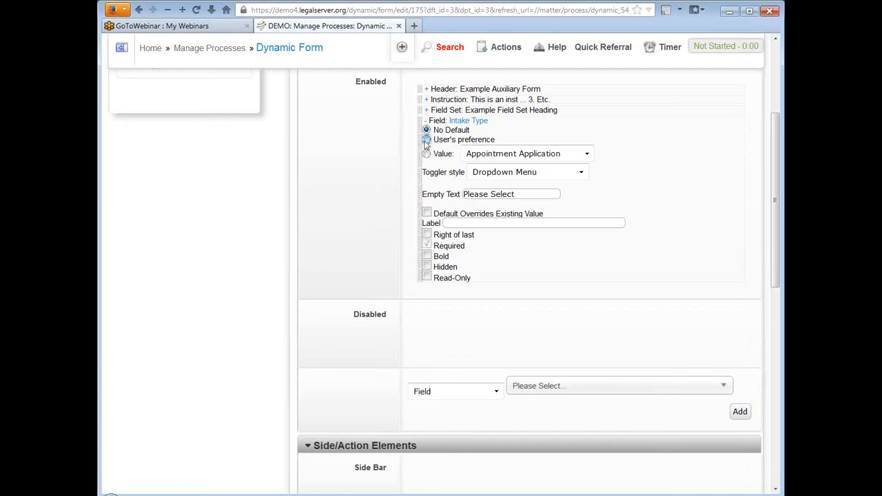
{"action": "left_click", "coordinate": [427, 141]}
{"action": "left_click", "coordinate": [426, 154]}
{"action": "left_click", "coordinate": [552, 154]}
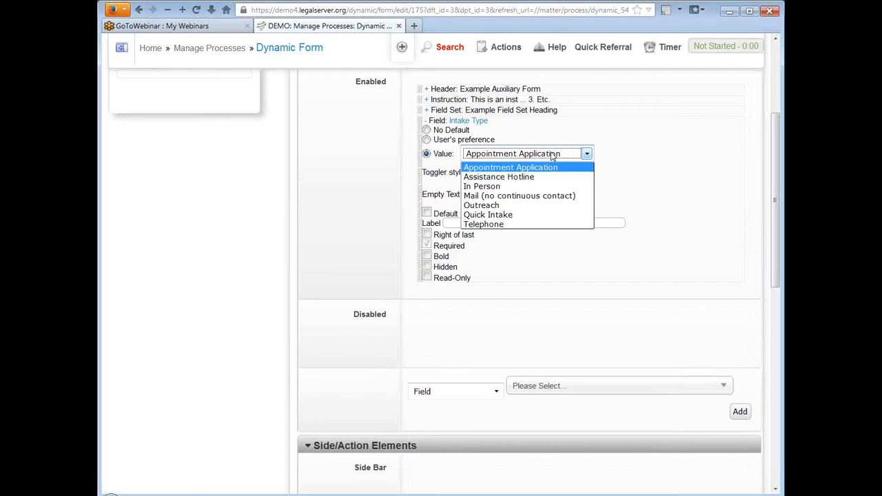
{"action": "left_click", "coordinate": [539, 224]}
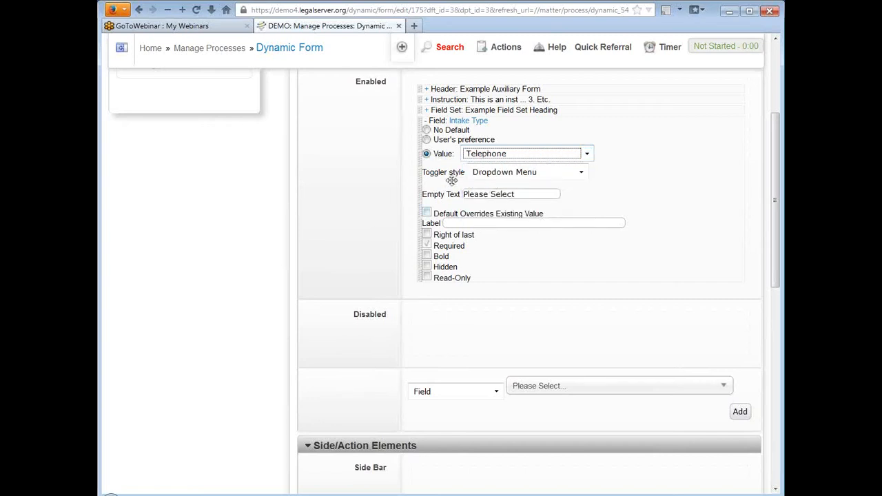
{"action": "left_click", "coordinate": [563, 172]}
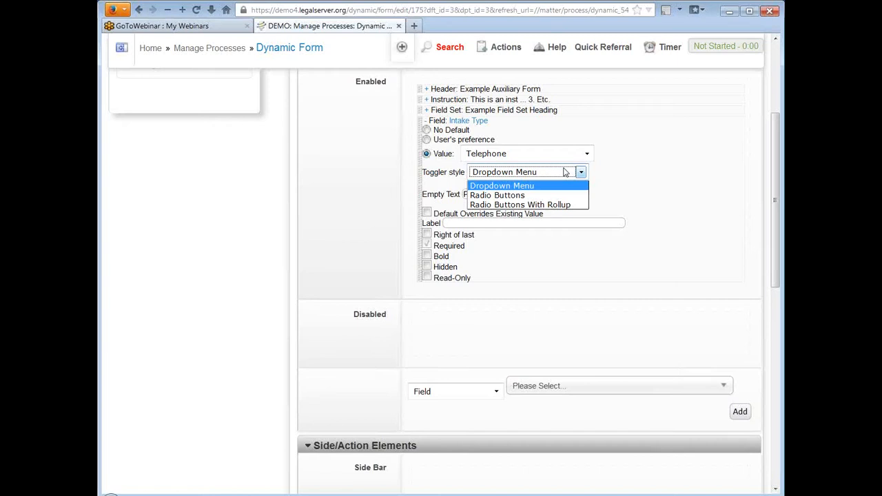
{"action": "left_click", "coordinate": [565, 171]}
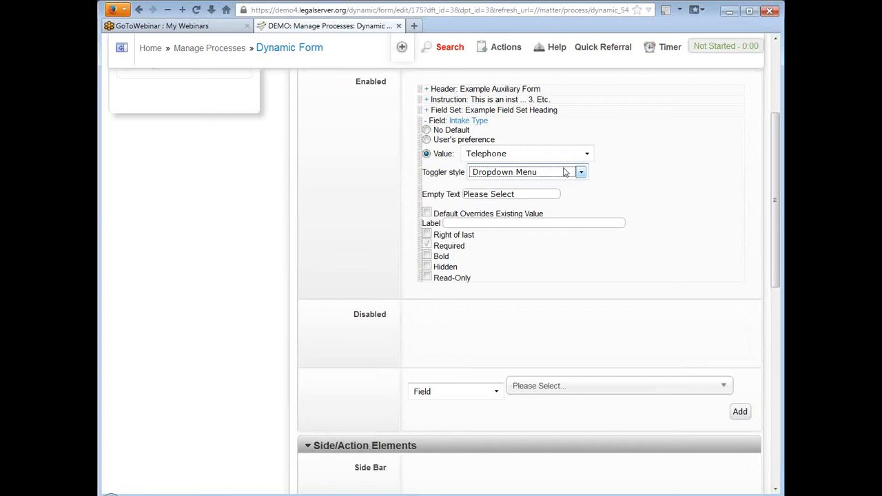
{"action": "left_click", "coordinate": [564, 171]}
{"action": "left_click", "coordinate": [428, 214]}
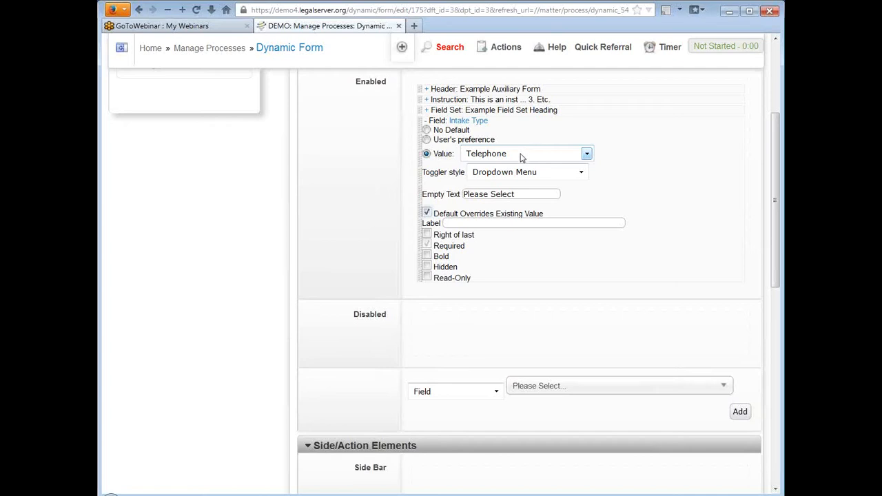
{"action": "left_click", "coordinate": [428, 214]}
{"action": "scroll", "coordinate": [668, 192], "scroll_direction": "down", "scroll_amount": 2}
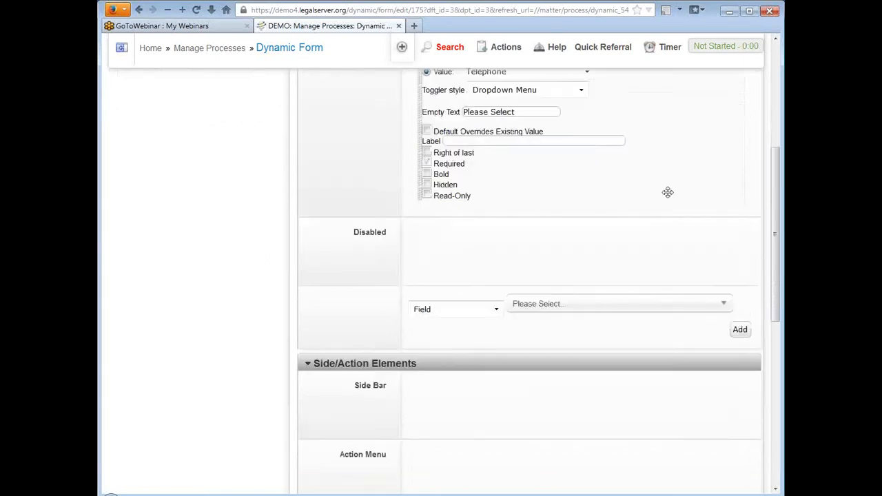
{"action": "scroll", "coordinate": [668, 192], "scroll_direction": "up", "scroll_amount": 2}
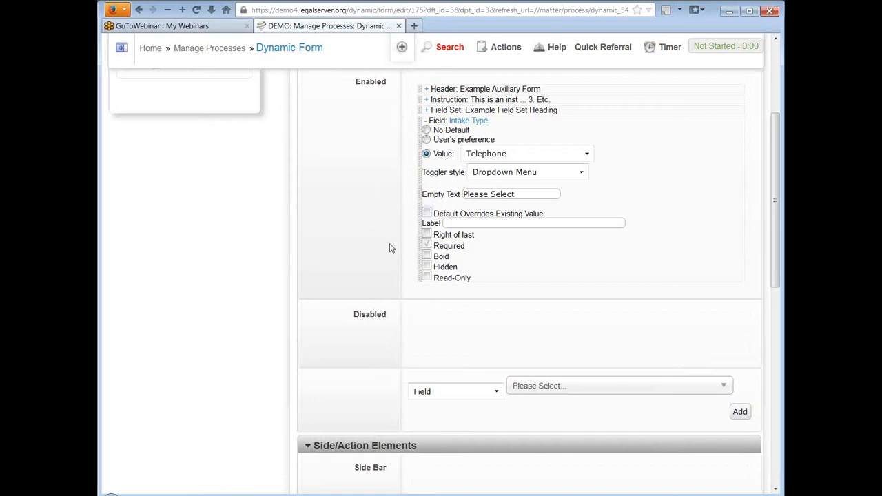
{"action": "left_click", "coordinate": [426, 245]}
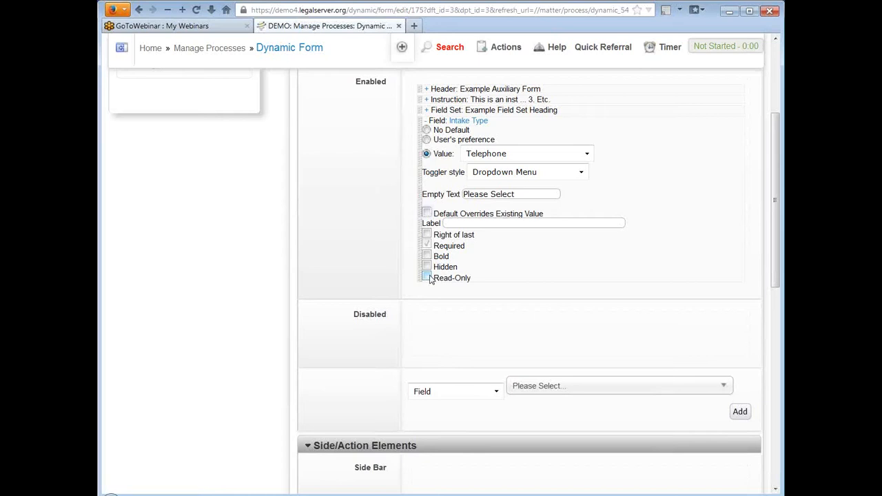
Make Intake Type read-only with No Default value, collapse it, and save the form.
{"action": "left_click", "coordinate": [428, 277]}
{"action": "left_click", "coordinate": [426, 130]}
{"action": "left_click", "coordinate": [426, 122]}
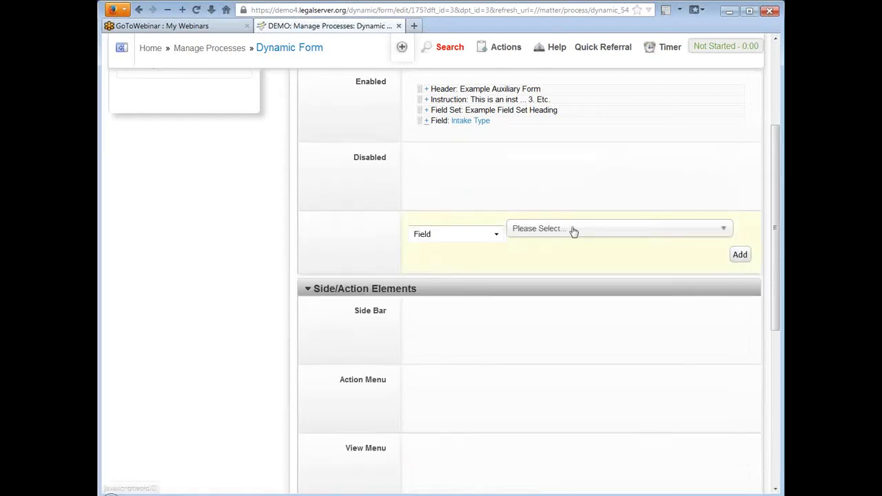
{"action": "scroll", "coordinate": [572, 232], "scroll_direction": "down", "scroll_amount": 5}
{"action": "left_click", "coordinate": [711, 400]}
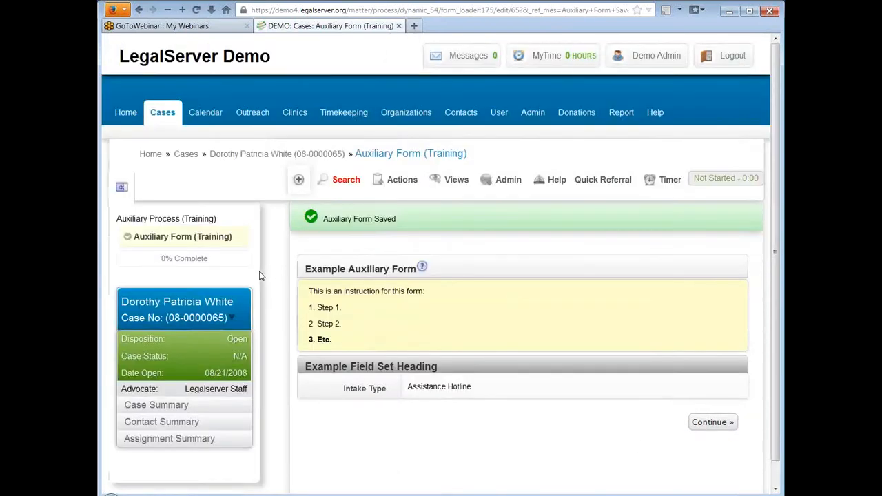
Scroll through the saved form on the case and bring up the Admin options.
{"action": "scroll", "coordinate": [274, 275], "scroll_direction": "down", "scroll_amount": 2}
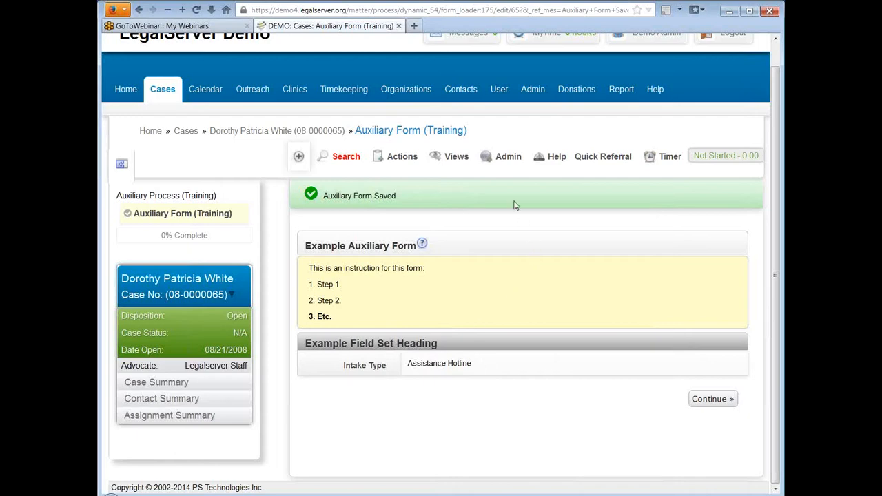
{"action": "left_click", "coordinate": [512, 161]}
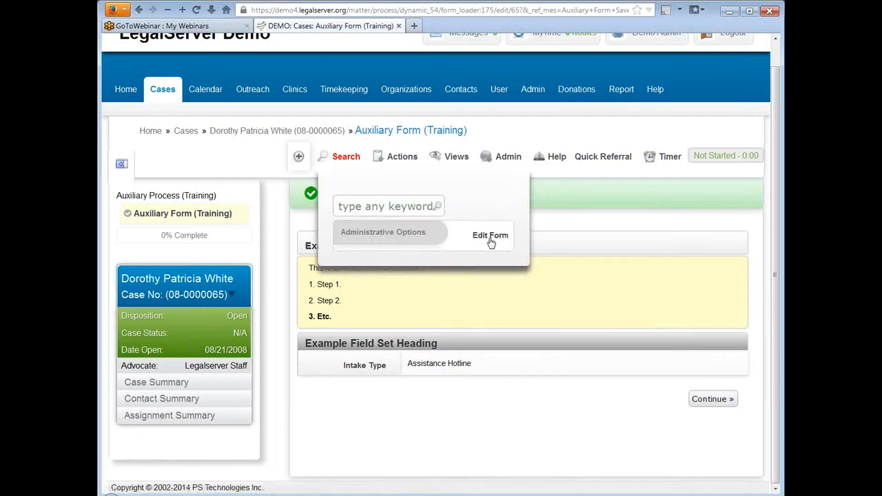
Open the Auxiliary Form (Training) in the editor and collapse Name And Description.
{"action": "left_click", "coordinate": [490, 236]}
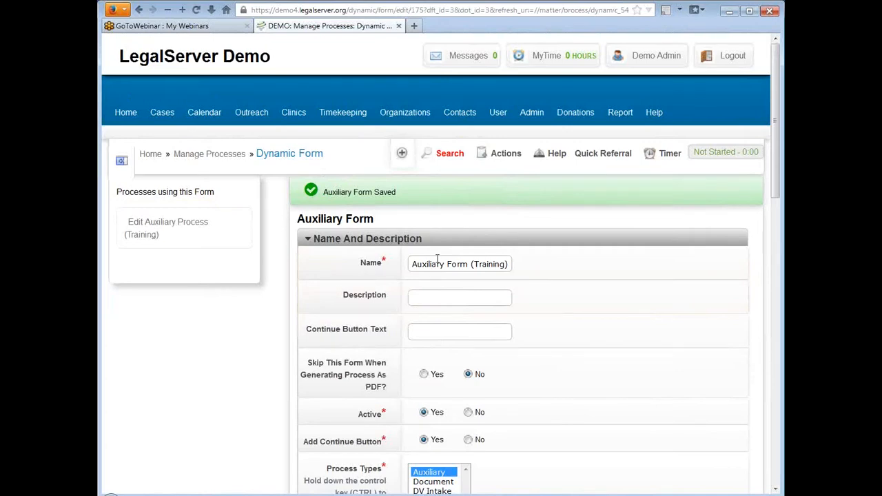
{"action": "left_click", "coordinate": [308, 238]}
{"action": "scroll", "coordinate": [280, 246], "scroll_direction": "down", "scroll_amount": 4}
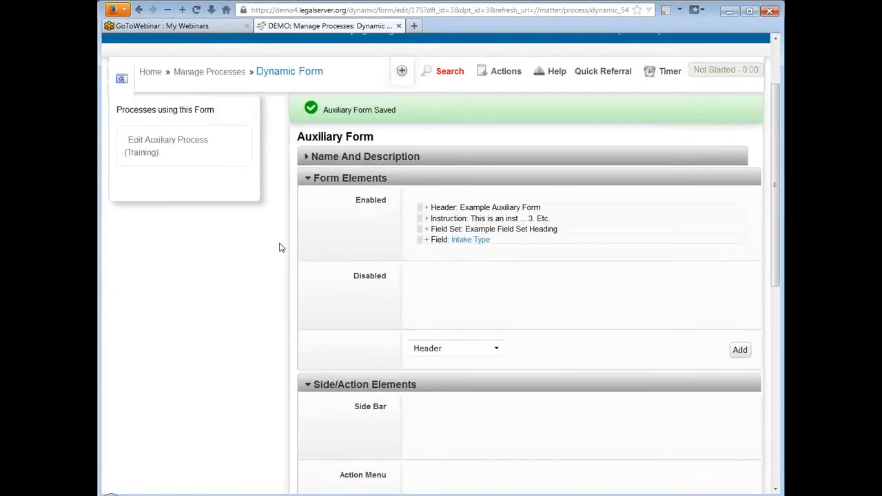
Add a Block element, searching 'address' and picking the Address block.
{"action": "left_click", "coordinate": [466, 261]}
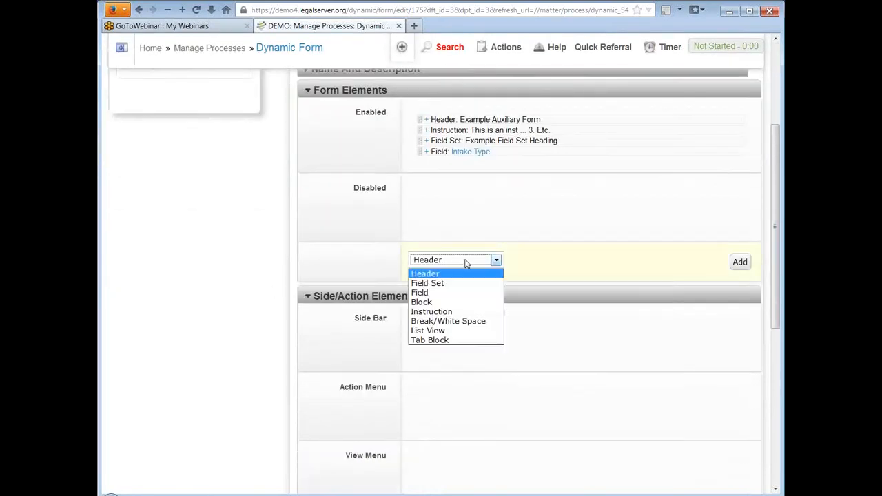
{"action": "left_click", "coordinate": [457, 302]}
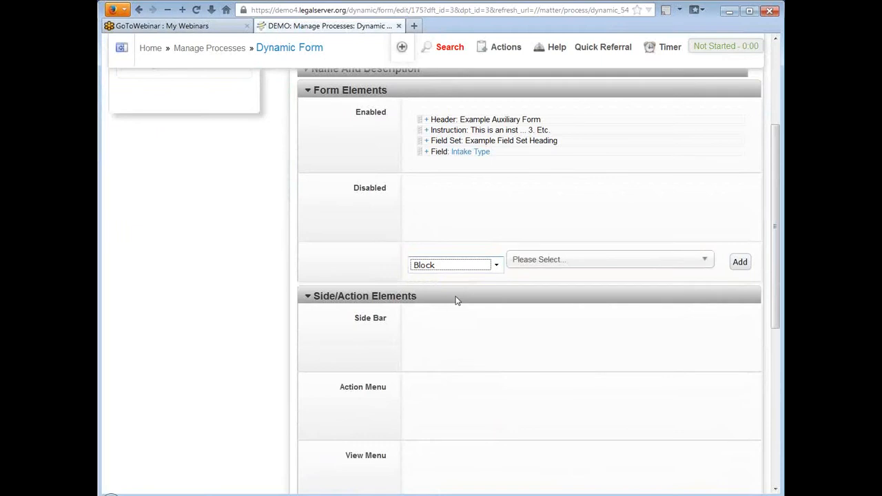
{"action": "left_click", "coordinate": [658, 262]}
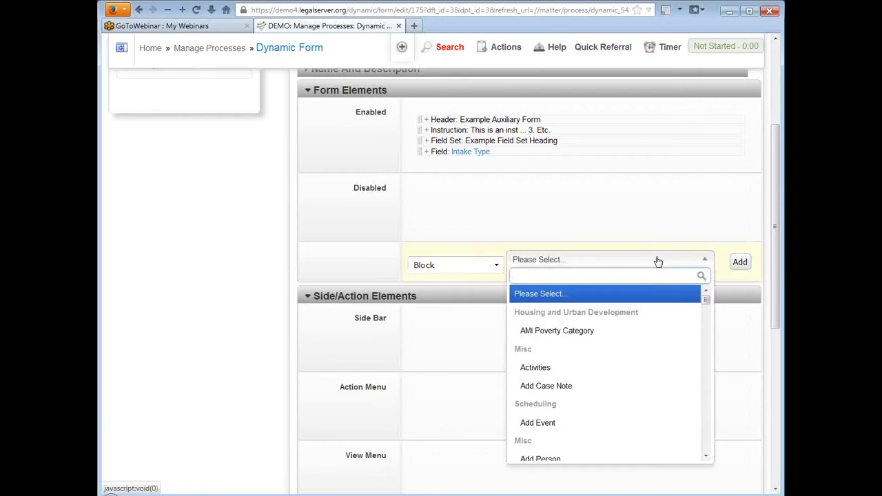
{"action": "type", "text": "adddres"}
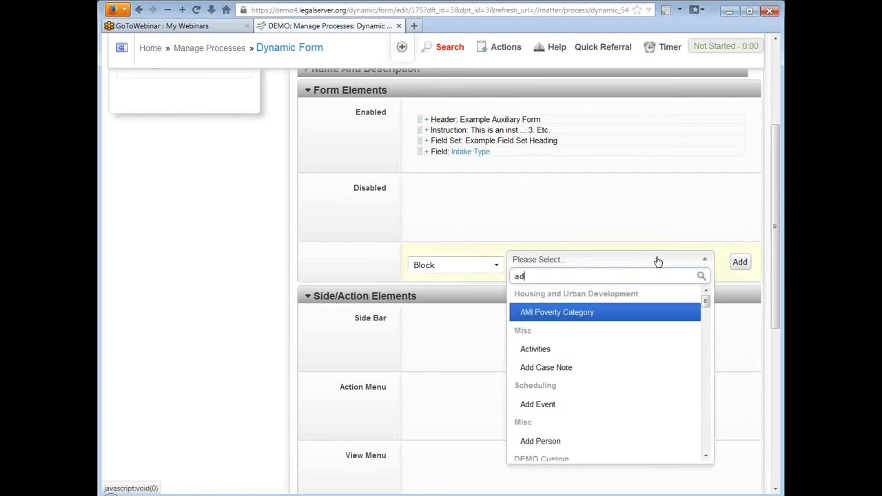
{"action": "key", "text": "BackSpace"}
{"action": "key", "text": "BackSpace"}
{"action": "key", "text": "BackSpace"}
{"action": "key", "text": "BackSpace"}
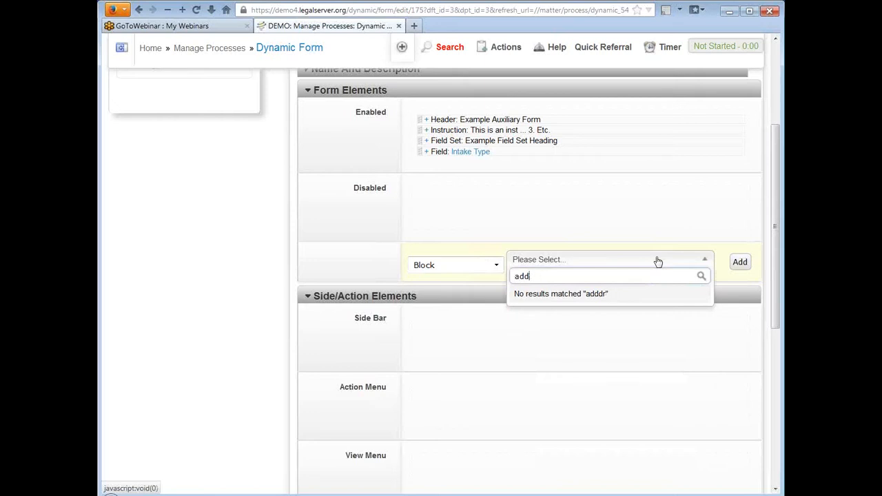
{"action": "type", "text": "ress"}
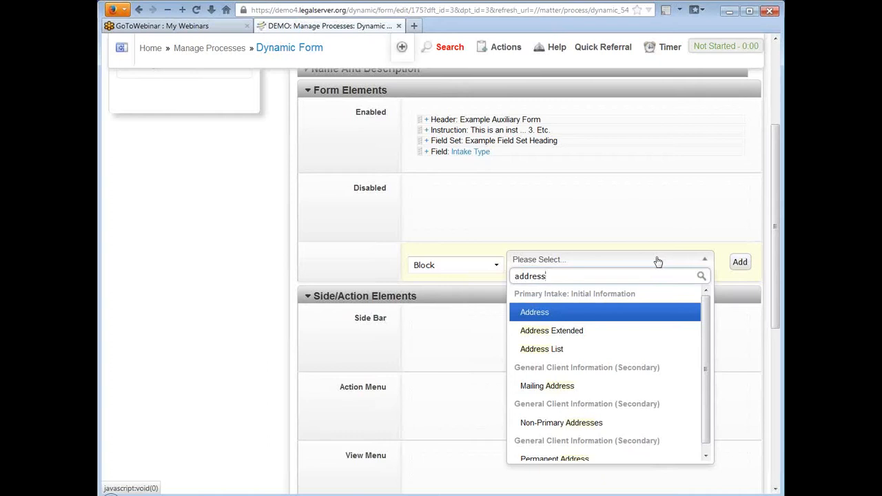
{"action": "left_click", "coordinate": [634, 317]}
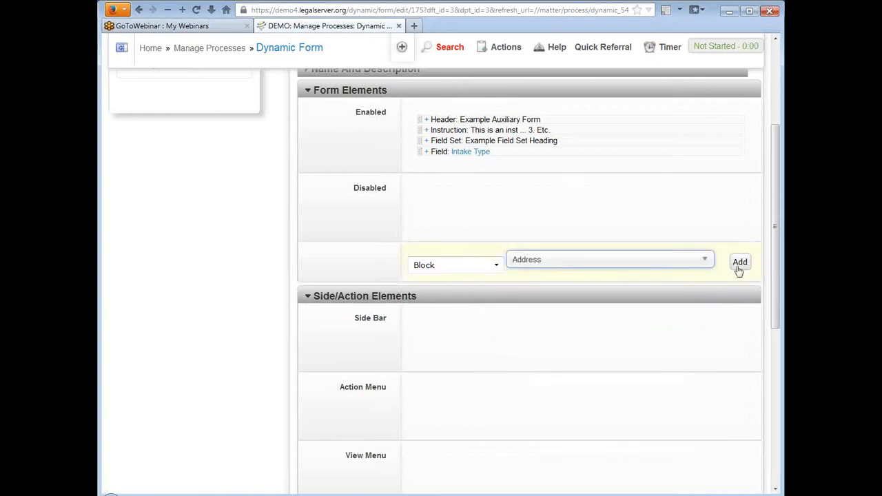
{"action": "left_click", "coordinate": [739, 265]}
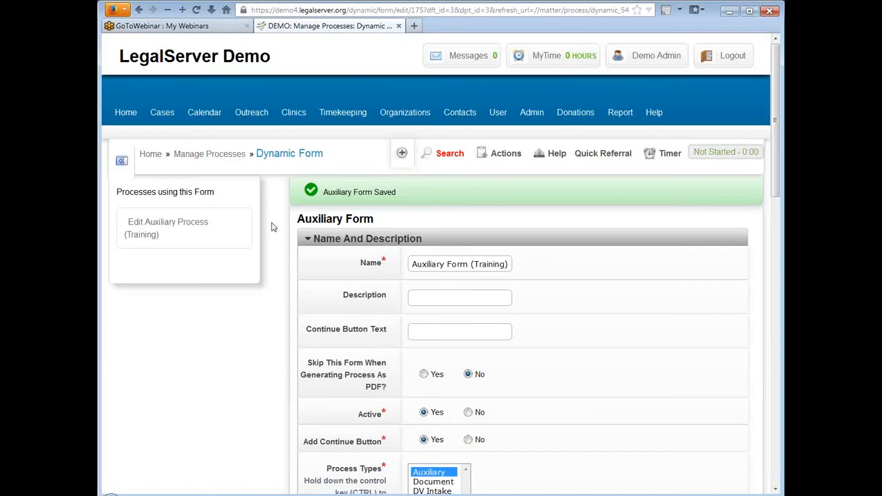
{"action": "left_click", "coordinate": [308, 239]}
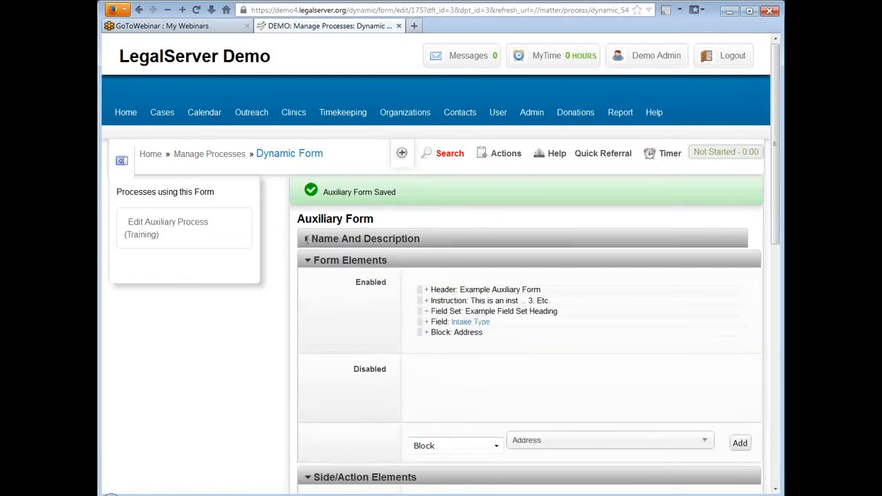
Enable the 'Enter Zip Code' instruction and Addr Validation / GIS API on Block: Address, then save.
{"action": "scroll", "coordinate": [626, 236], "scroll_direction": "down", "scroll_amount": 2}
{"action": "scroll", "coordinate": [625, 237], "scroll_direction": "down", "scroll_amount": 2}
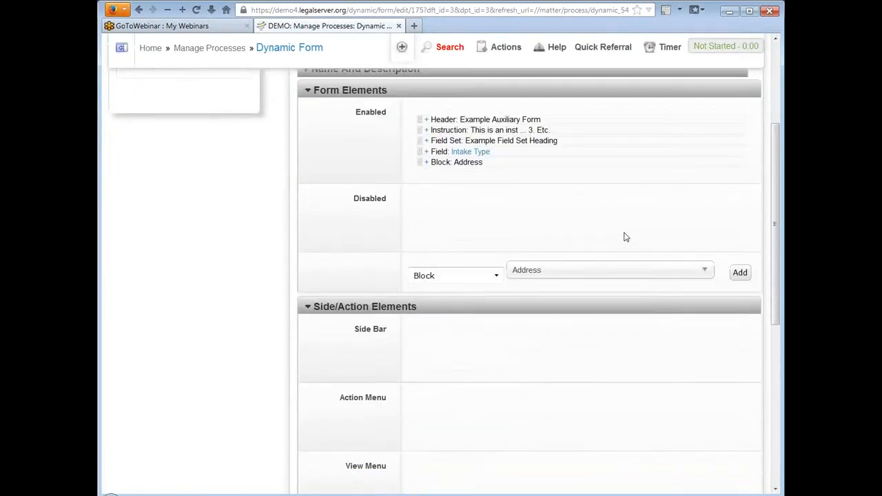
{"action": "left_click", "coordinate": [426, 164]}
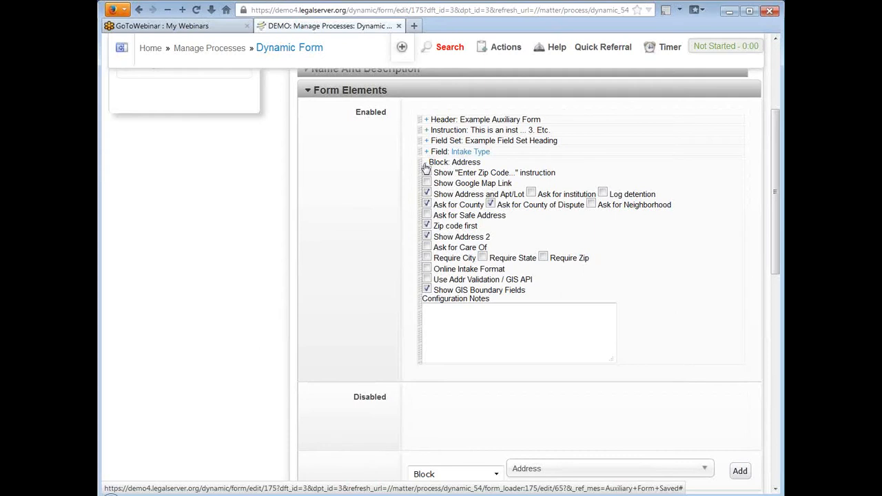
{"action": "left_click", "coordinate": [426, 172]}
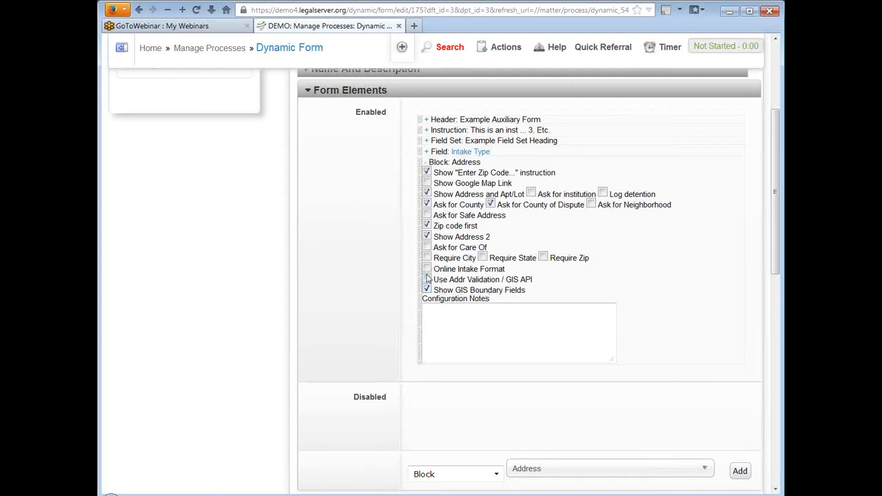
{"action": "left_click", "coordinate": [426, 279]}
{"action": "left_click", "coordinate": [426, 289]}
{"action": "scroll", "coordinate": [656, 311], "scroll_direction": "down", "scroll_amount": 5}
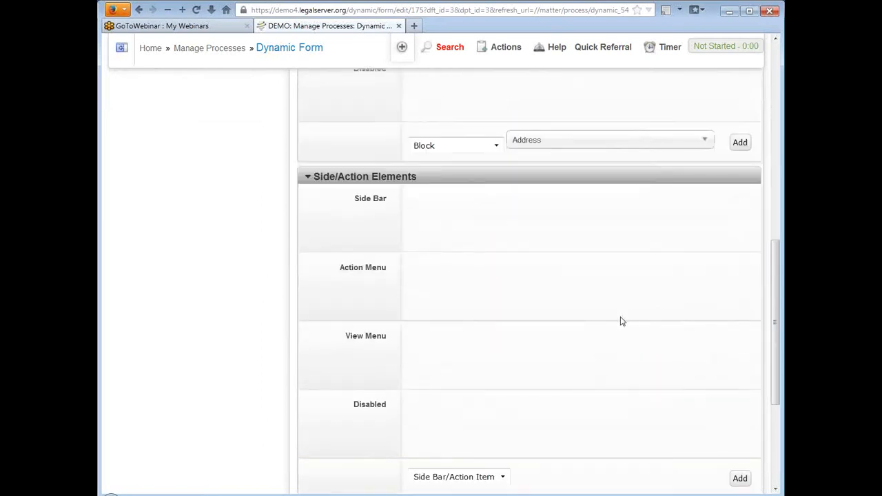
{"action": "scroll", "coordinate": [619, 324], "scroll_direction": "down", "scroll_amount": 3}
{"action": "left_click", "coordinate": [709, 402]}
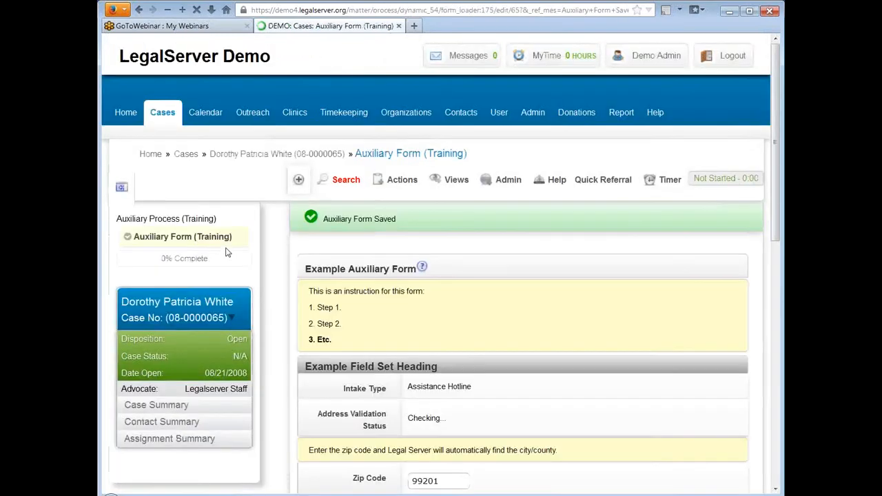
Review the address fields on the previewed form, then bring up the Admin options.
{"action": "scroll", "coordinate": [308, 257], "scroll_direction": "down", "scroll_amount": 1}
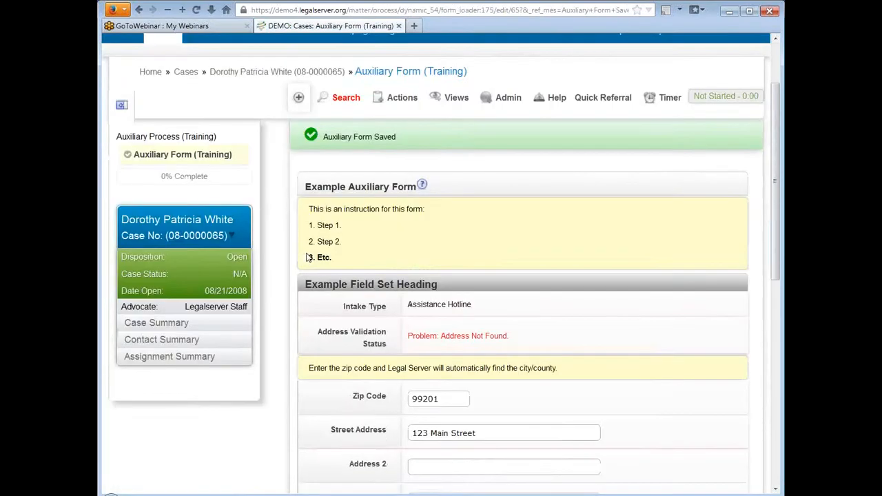
{"action": "scroll", "coordinate": [308, 257], "scroll_direction": "down", "scroll_amount": 3}
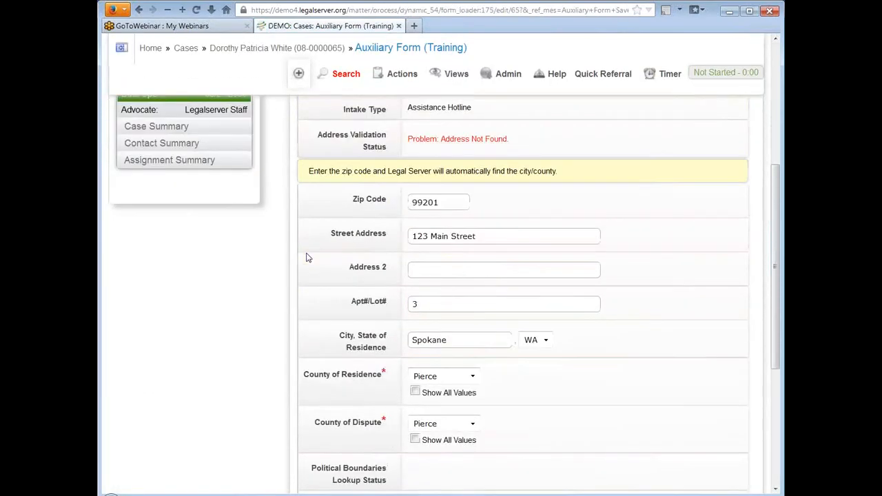
{"action": "scroll", "coordinate": [308, 258], "scroll_direction": "up", "scroll_amount": 1}
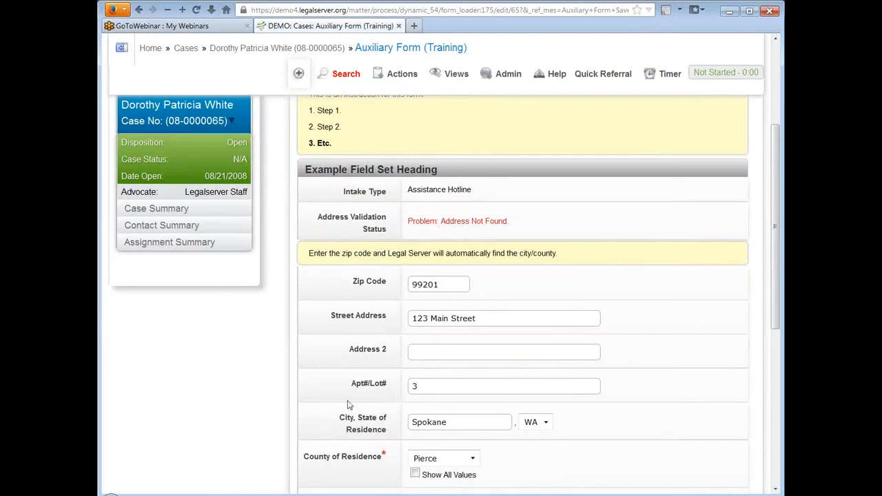
{"action": "scroll", "coordinate": [309, 310], "scroll_direction": "down", "scroll_amount": 2}
{"action": "scroll", "coordinate": [309, 310], "scroll_direction": "down", "scroll_amount": 2}
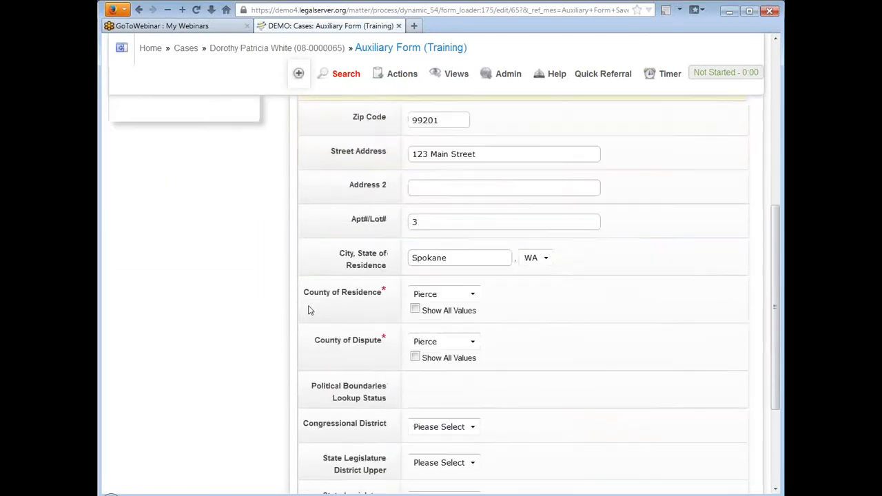
{"action": "scroll", "coordinate": [309, 310], "scroll_direction": "down", "scroll_amount": 4}
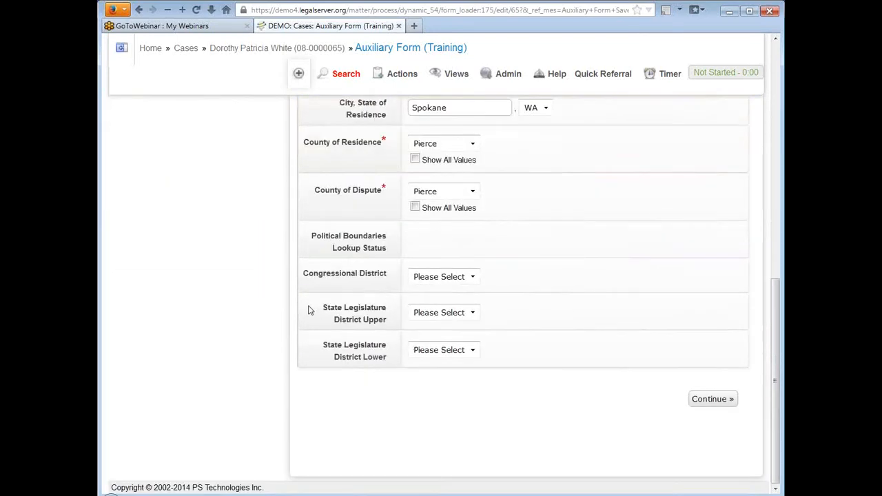
{"action": "scroll", "coordinate": [309, 310], "scroll_direction": "up", "scroll_amount": 4}
{"action": "scroll", "coordinate": [309, 311], "scroll_direction": "up", "scroll_amount": 7}
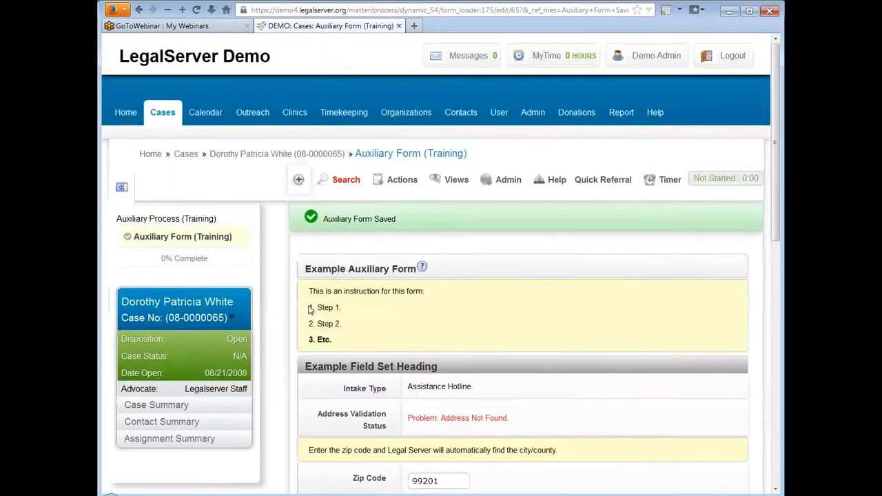
{"action": "scroll", "coordinate": [308, 310], "scroll_direction": "down", "scroll_amount": 4}
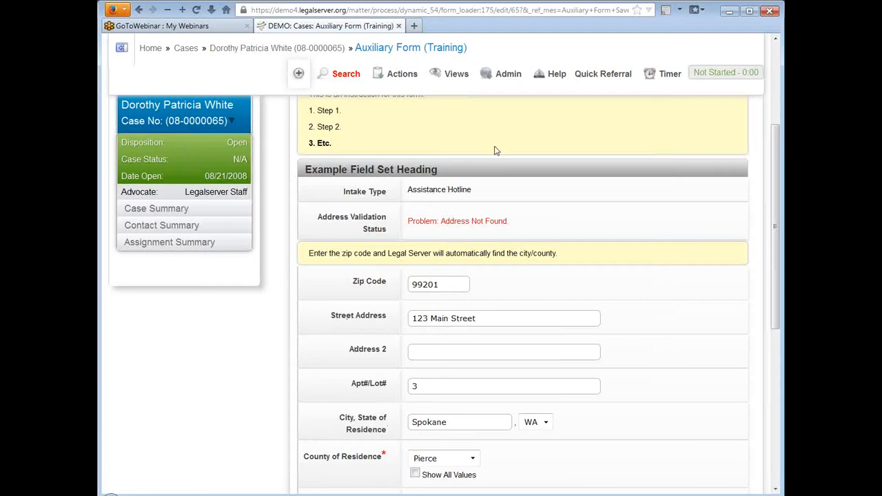
{"action": "left_click", "coordinate": [508, 74]}
Reopen Edit Form, collapse Name And Description, and expand the element-type dropdown showing Header.
{"action": "left_click", "coordinate": [488, 153]}
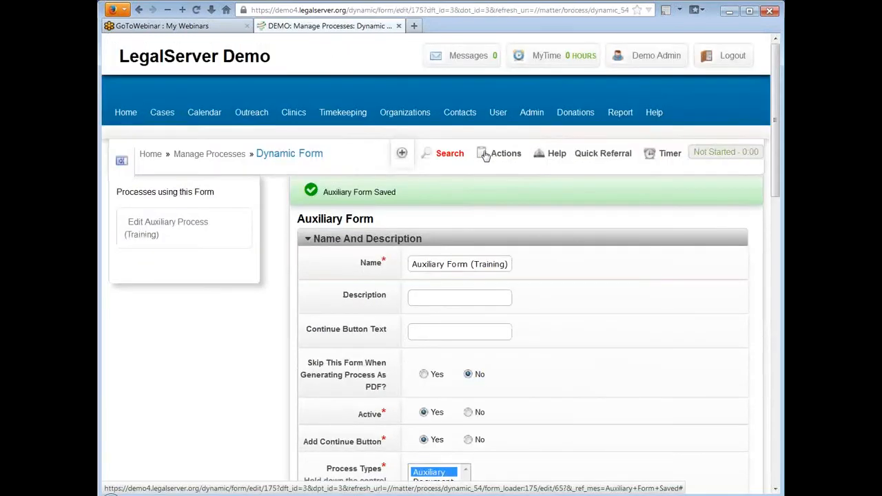
{"action": "left_click", "coordinate": [308, 239]}
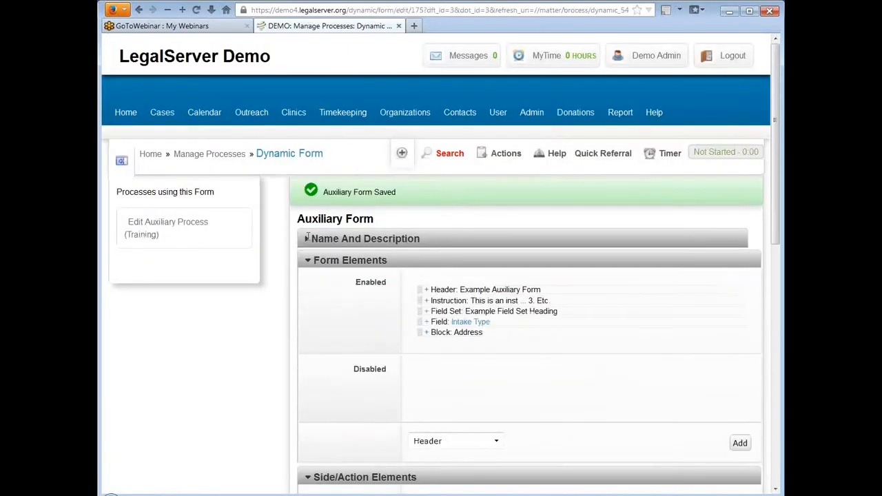
{"action": "scroll", "coordinate": [250, 240], "scroll_direction": "down", "scroll_amount": 5}
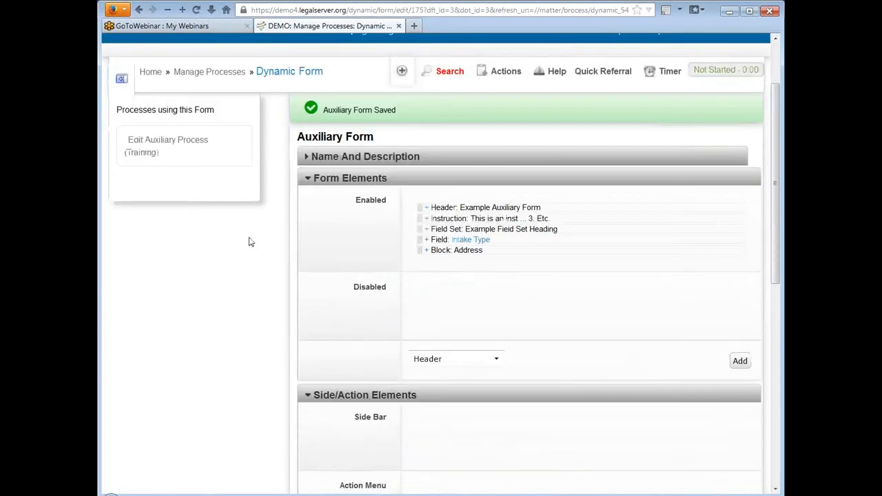
{"action": "left_click", "coordinate": [467, 271]}
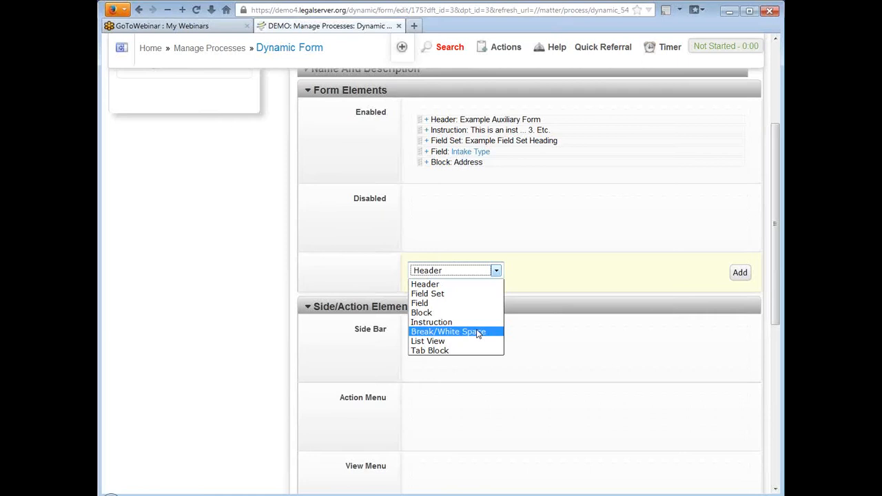
Add a List View element, searching 'case con' and choosing Case Contact.
{"action": "left_click", "coordinate": [473, 341]}
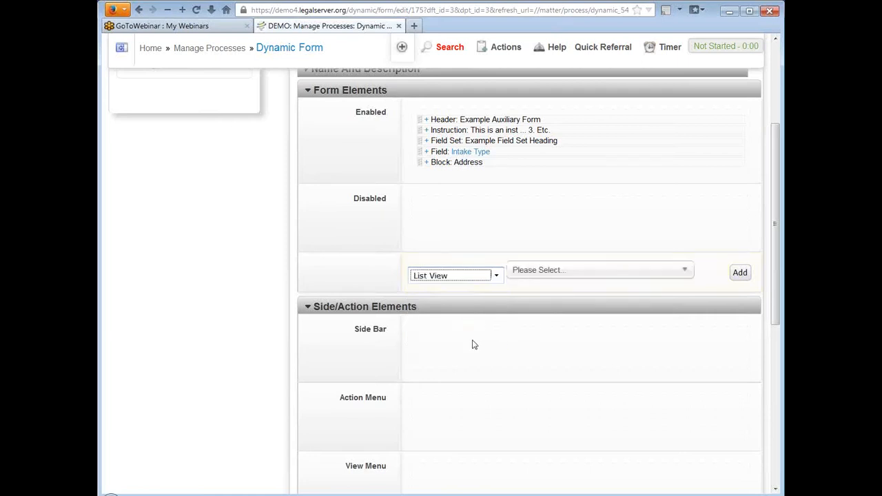
{"action": "left_click", "coordinate": [645, 274]}
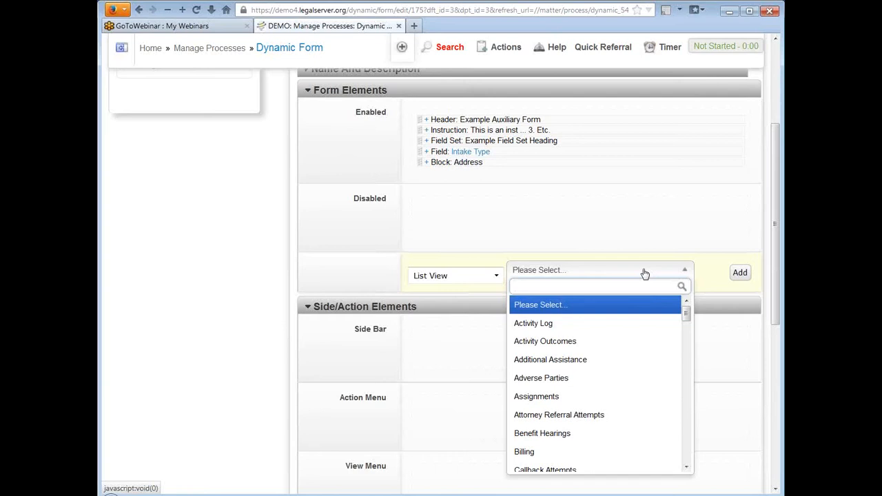
{"action": "type", "text": "case con"}
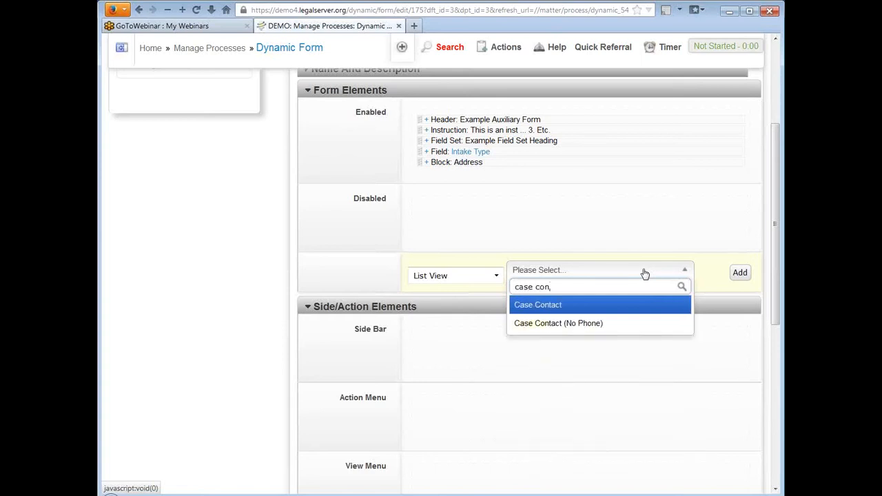
{"action": "left_click", "coordinate": [551, 305]}
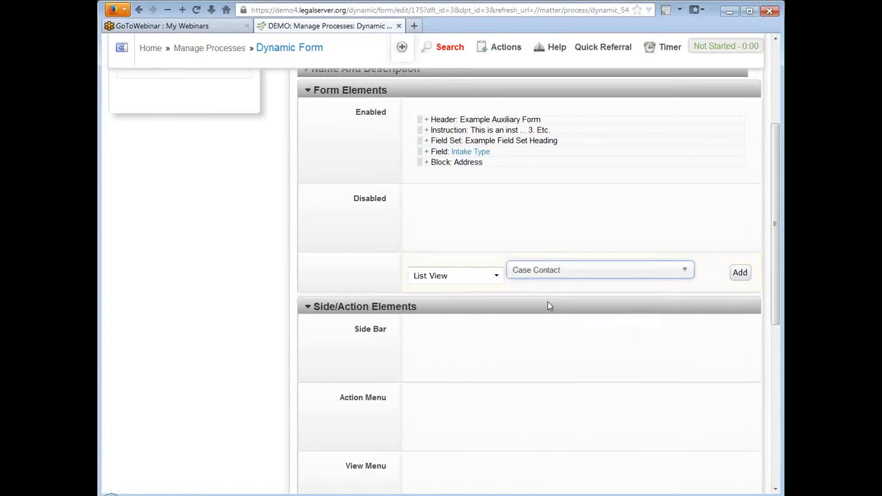
{"action": "left_click", "coordinate": [740, 273]}
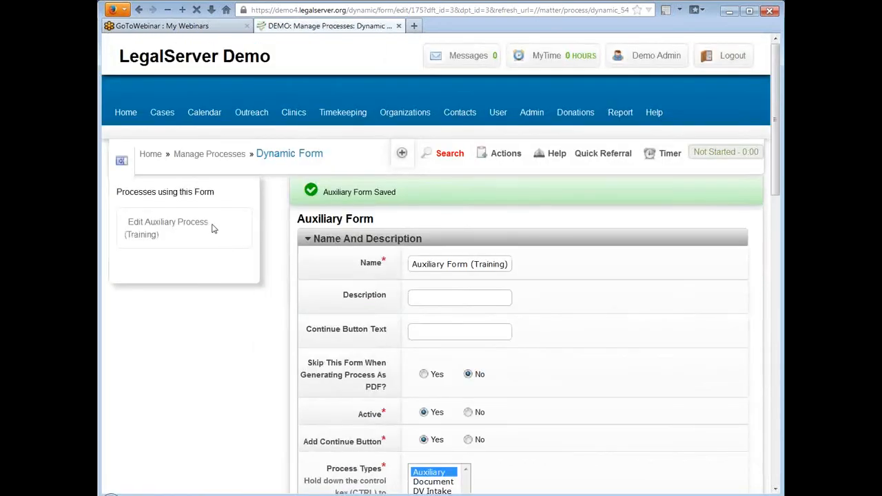
Expand List View: Case Contact to show its six disabled columns: Address, Edit, Name, Phone, Remove, Role.
{"action": "scroll", "coordinate": [276, 212], "scroll_direction": "down", "scroll_amount": 5}
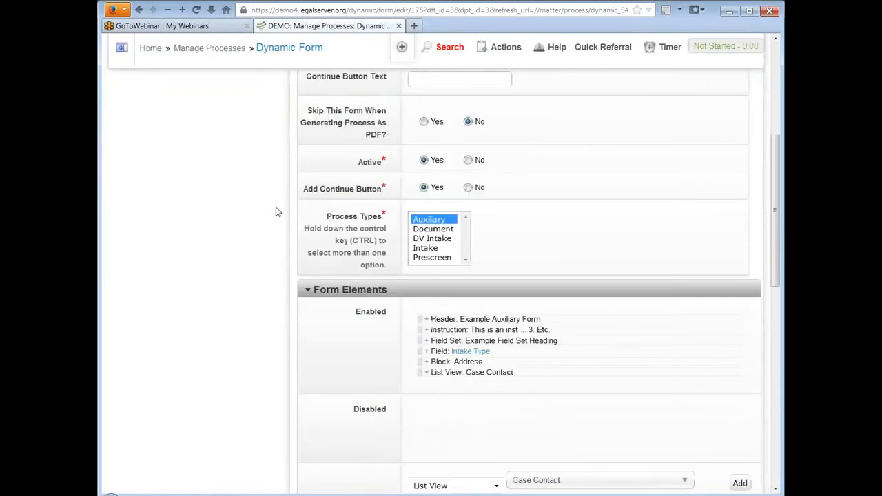
{"action": "scroll", "coordinate": [276, 212], "scroll_direction": "down", "scroll_amount": 3}
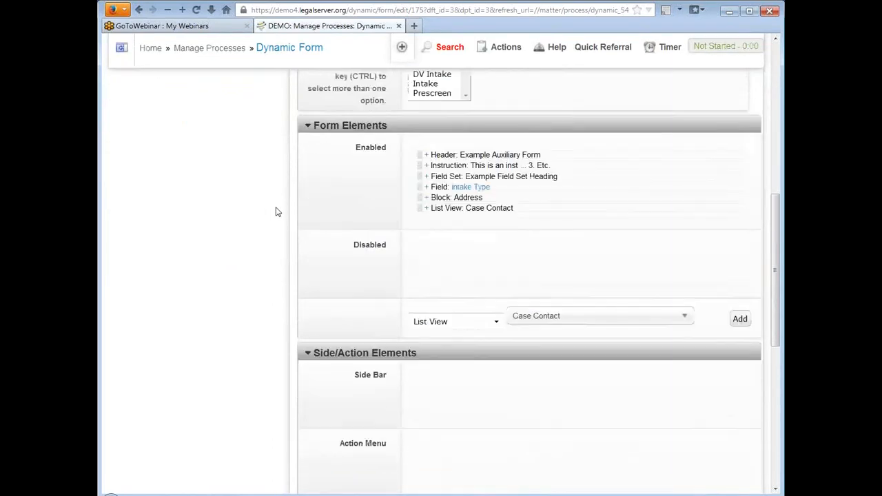
{"action": "left_click", "coordinate": [427, 208]}
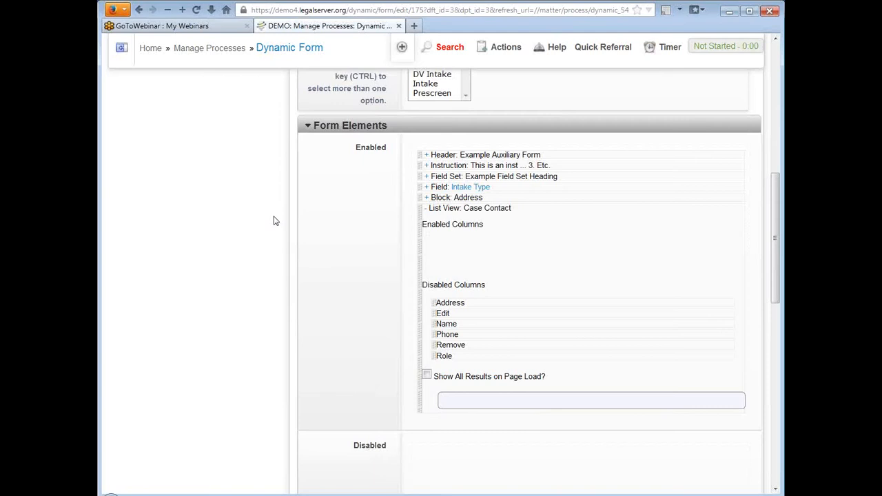
{"action": "scroll", "coordinate": [292, 243], "scroll_direction": "down", "scroll_amount": 2}
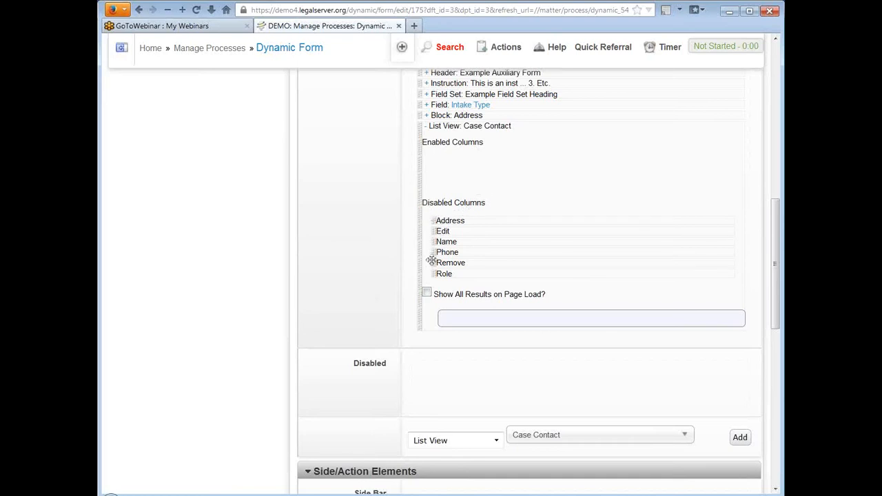
{"action": "scroll", "coordinate": [628, 235], "scroll_direction": "down", "scroll_amount": 7}
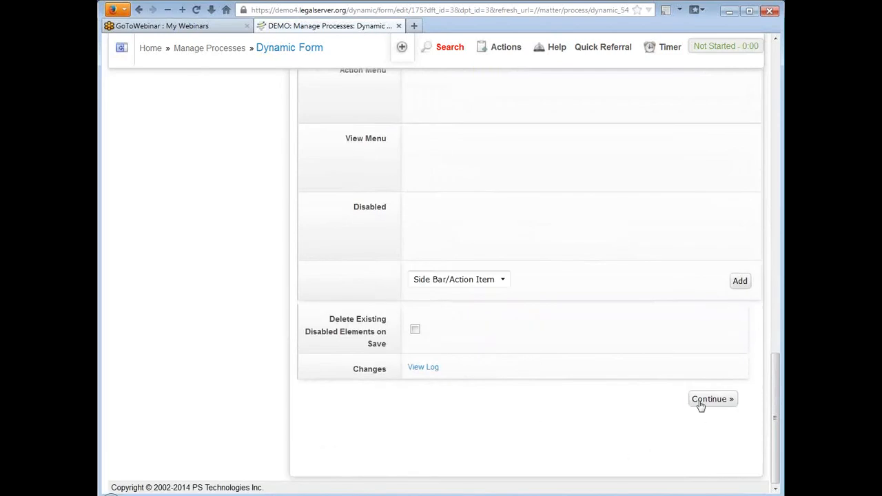
Save the form, check the Case Contact list of 6 contacts on the case, and bring up Admin.
{"action": "left_click", "coordinate": [700, 404]}
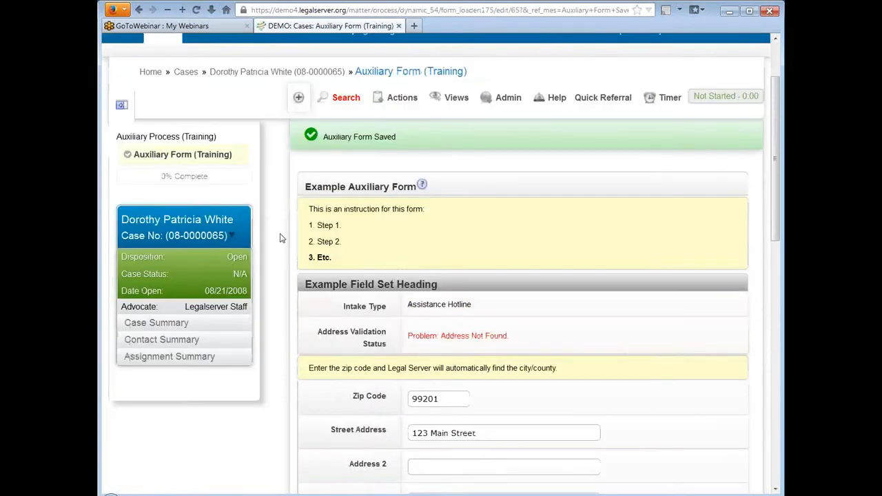
{"action": "scroll", "coordinate": [280, 238], "scroll_direction": "down", "scroll_amount": 10}
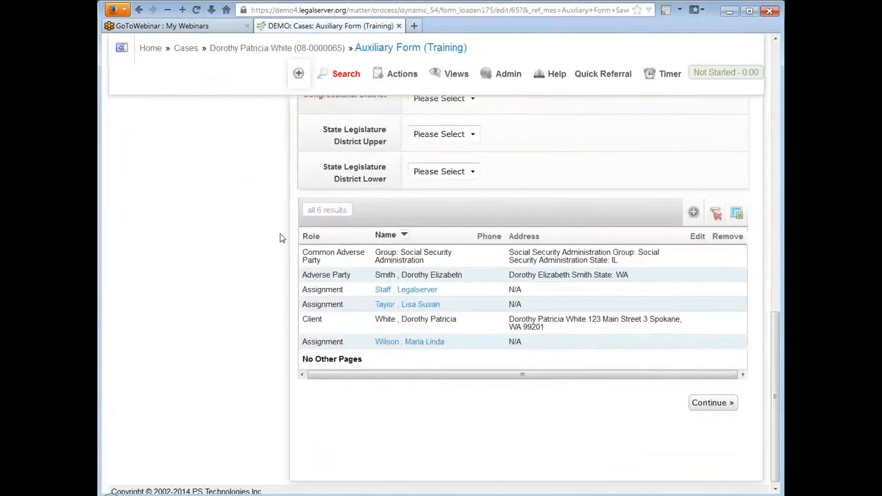
{"action": "scroll", "coordinate": [280, 238], "scroll_direction": "down", "scroll_amount": 1}
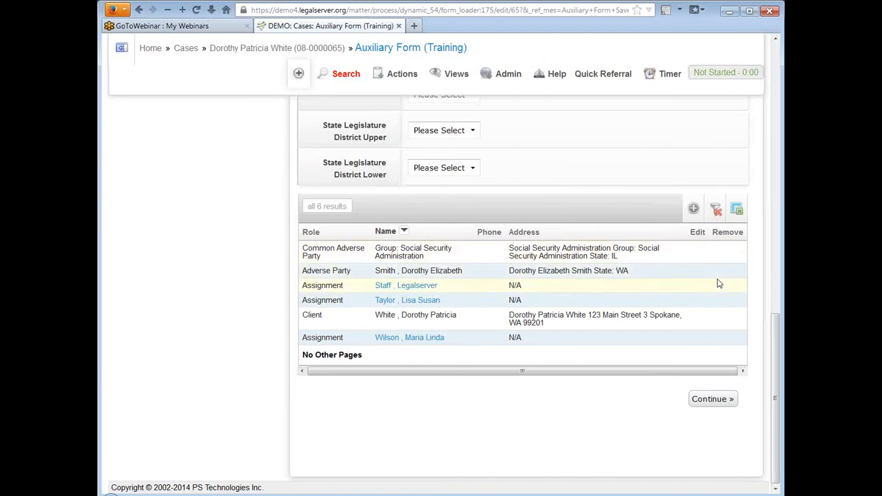
{"action": "left_click", "coordinate": [507, 74]}
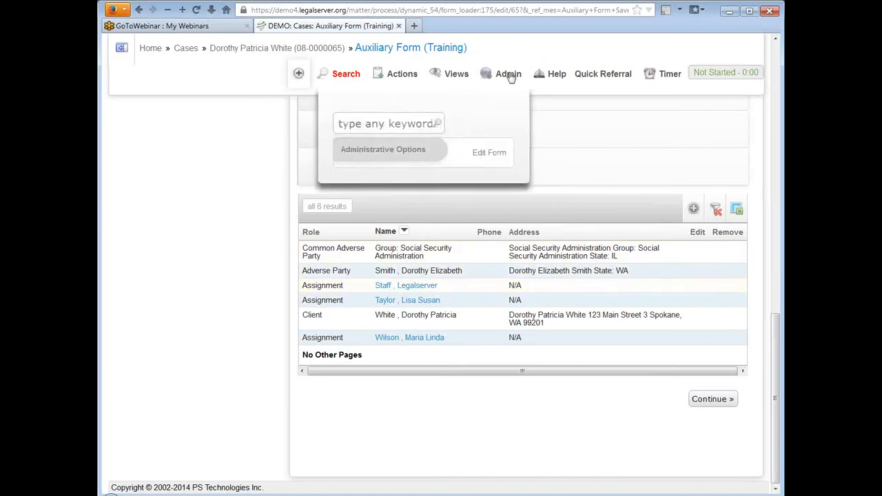
Choose Edit Form and expand the column settings of List View: Case Contact.
{"action": "left_click", "coordinate": [499, 153]}
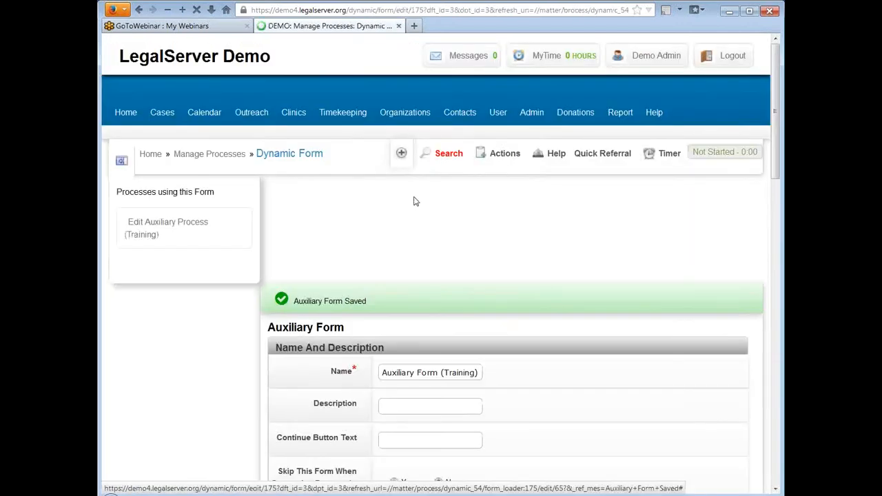
{"action": "scroll", "coordinate": [290, 241], "scroll_direction": "down", "scroll_amount": 2}
{"action": "scroll", "coordinate": [290, 241], "scroll_direction": "down", "scroll_amount": 6}
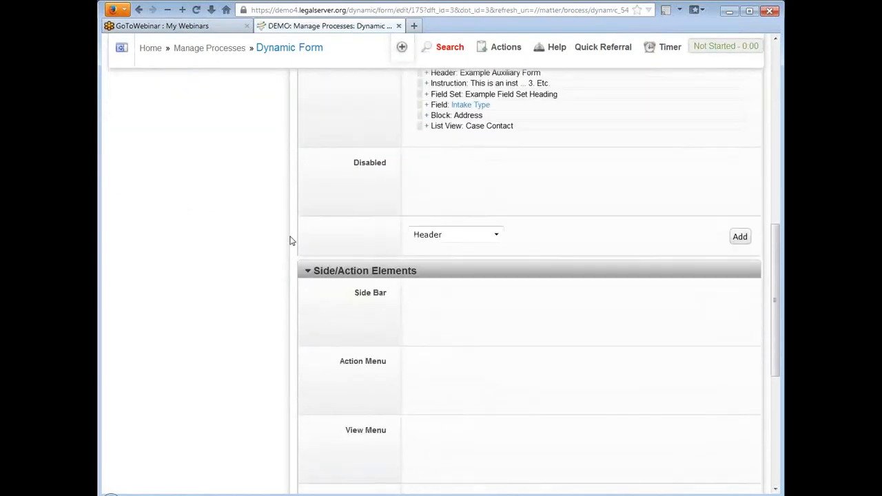
{"action": "left_click", "coordinate": [424, 128]}
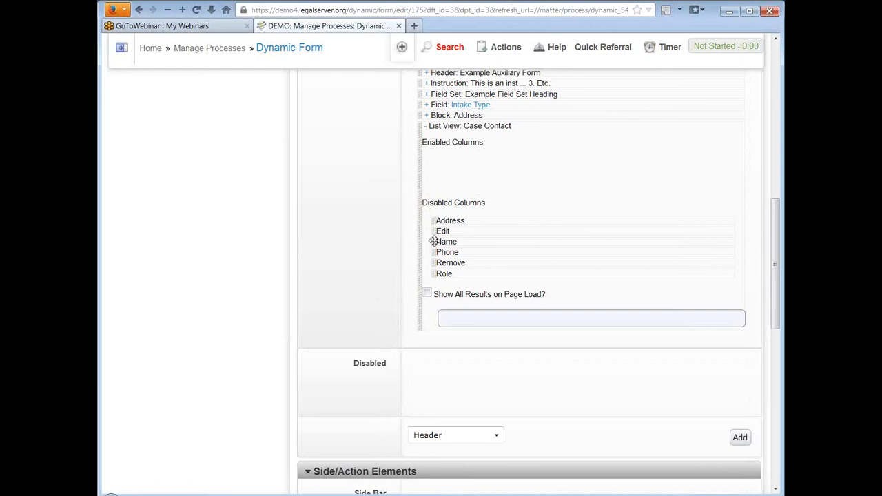
Move Name, Role, Phone and Address into Enabled Columns, in that order, leaving Edit and Remove disabled.
{"action": "left_click_drag", "start_coordinate": [433, 241], "coordinate": [434, 155]}
{"action": "left_click_drag", "start_coordinate": [435, 263], "coordinate": [435, 168]}
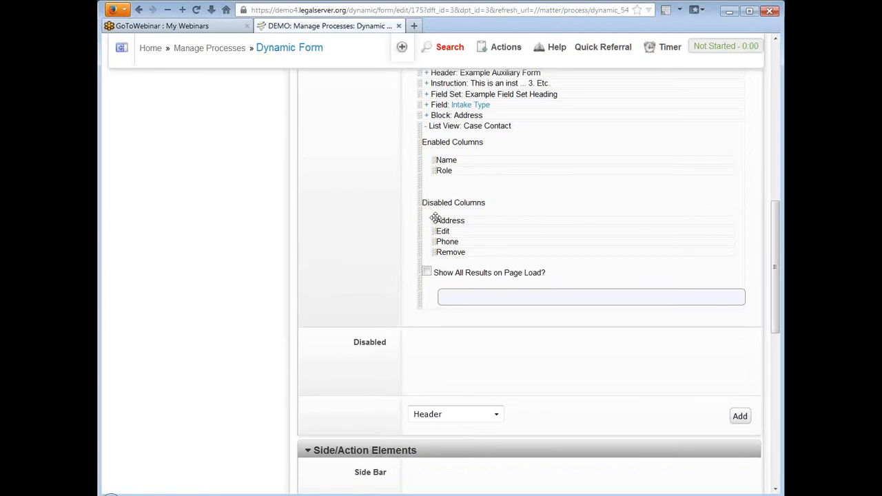
{"action": "left_click_drag", "start_coordinate": [437, 218], "coordinate": [436, 188]}
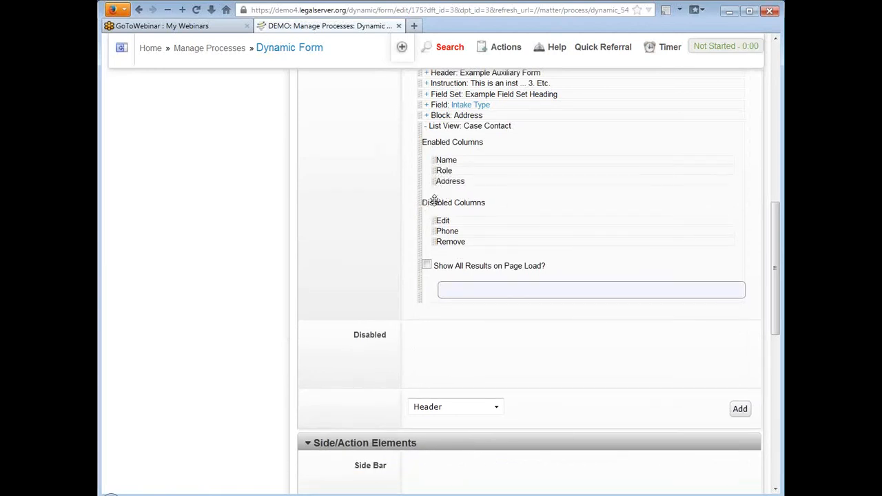
{"action": "left_click_drag", "start_coordinate": [433, 230], "coordinate": [432, 178]}
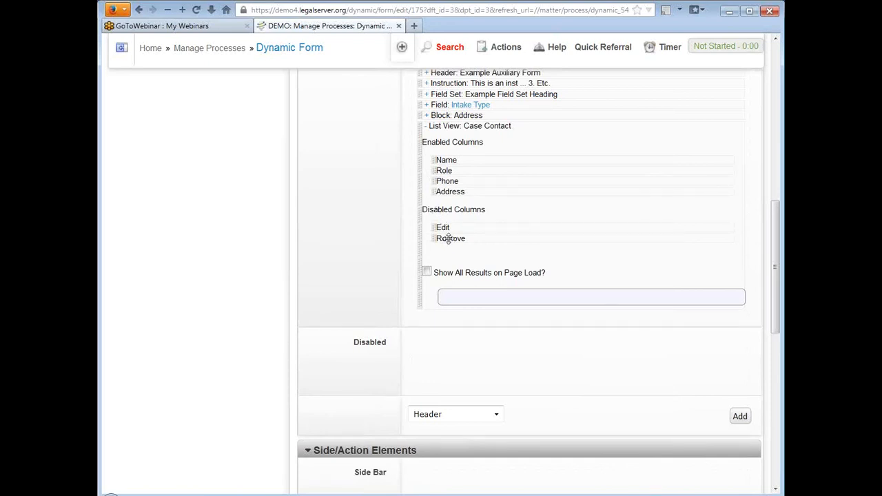
{"action": "scroll", "coordinate": [616, 238], "scroll_direction": "down", "scroll_amount": 3}
{"action": "scroll", "coordinate": [618, 243], "scroll_direction": "down", "scroll_amount": 3}
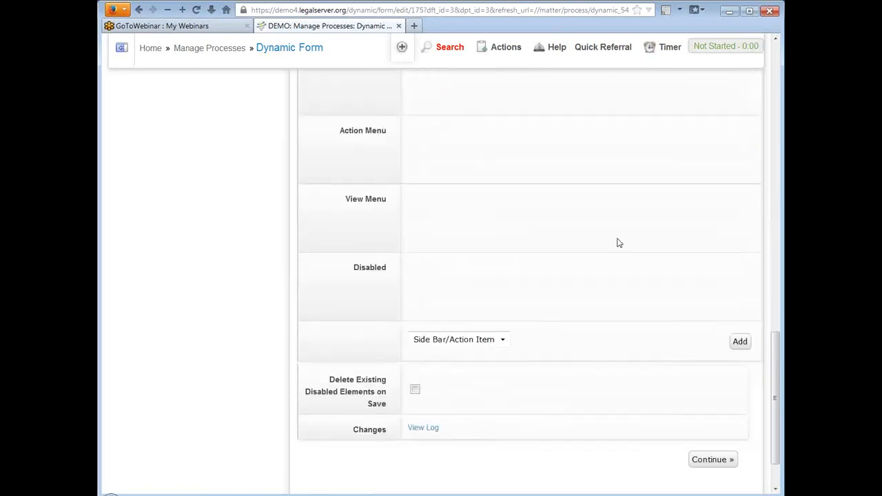
{"action": "scroll", "coordinate": [618, 243], "scroll_direction": "down", "scroll_amount": 1}
Save the Auxiliary Form and review its Name, Role, Phone and Address contact list on the case.
{"action": "left_click", "coordinate": [713, 402]}
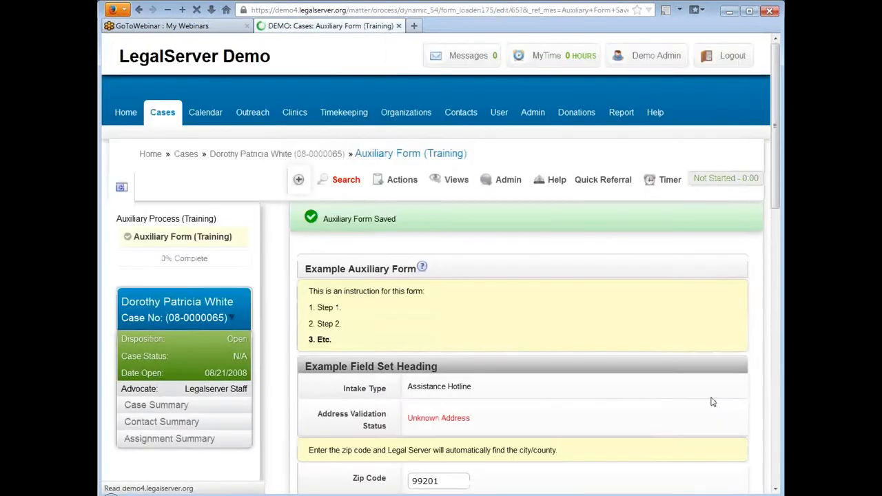
{"action": "scroll", "coordinate": [571, 259], "scroll_direction": "down", "scroll_amount": 2}
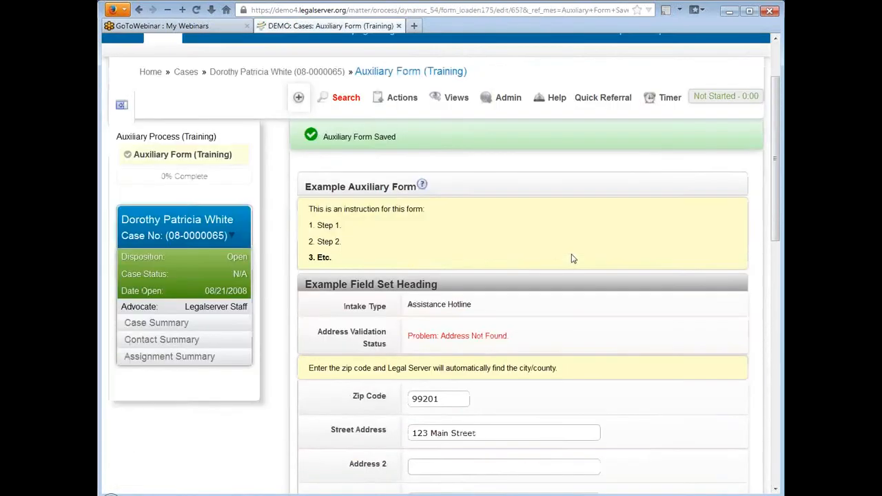
{"action": "scroll", "coordinate": [571, 259], "scroll_direction": "down", "scroll_amount": 10}
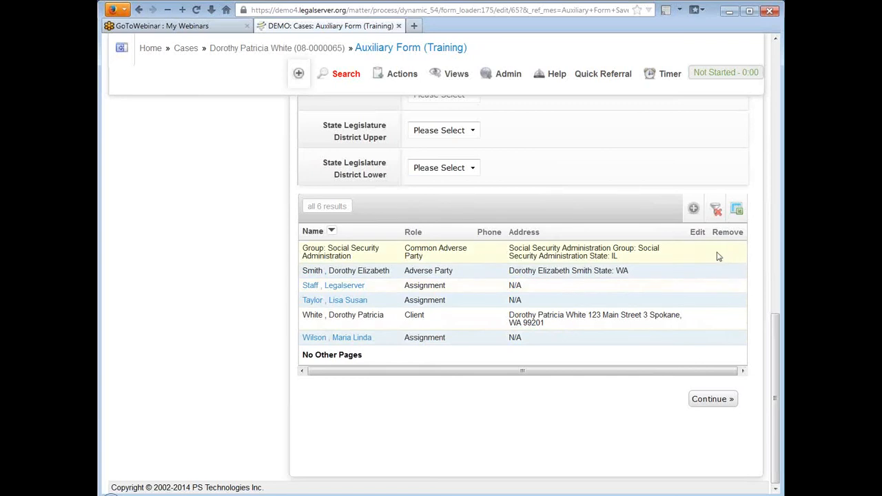
{"action": "scroll", "coordinate": [231, 253], "scroll_direction": "up", "scroll_amount": 3}
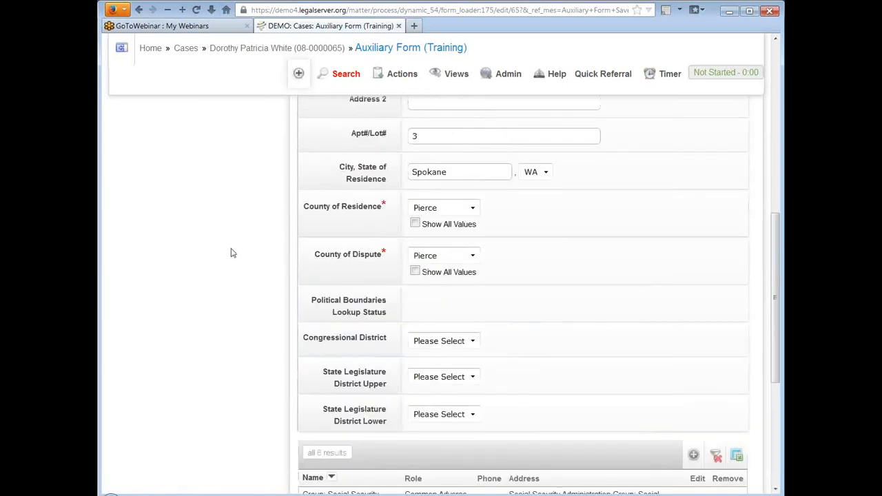
{"action": "scroll", "coordinate": [233, 253], "scroll_direction": "up", "scroll_amount": 6}
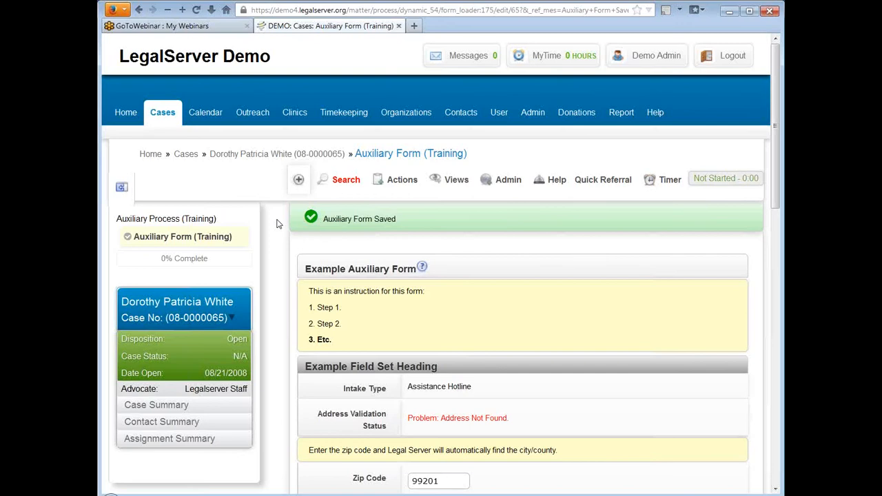
{"action": "scroll", "coordinate": [278, 224], "scroll_direction": "down", "scroll_amount": 1}
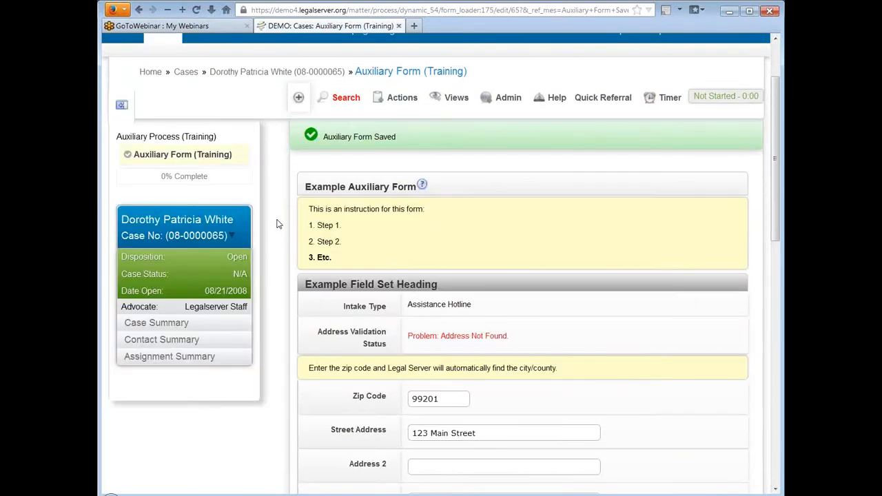
{"action": "scroll", "coordinate": [277, 224], "scroll_direction": "up", "scroll_amount": 2}
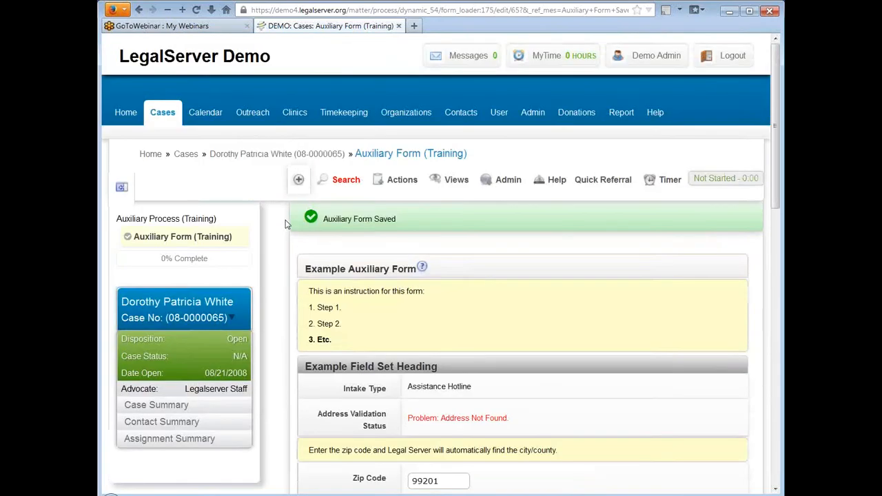